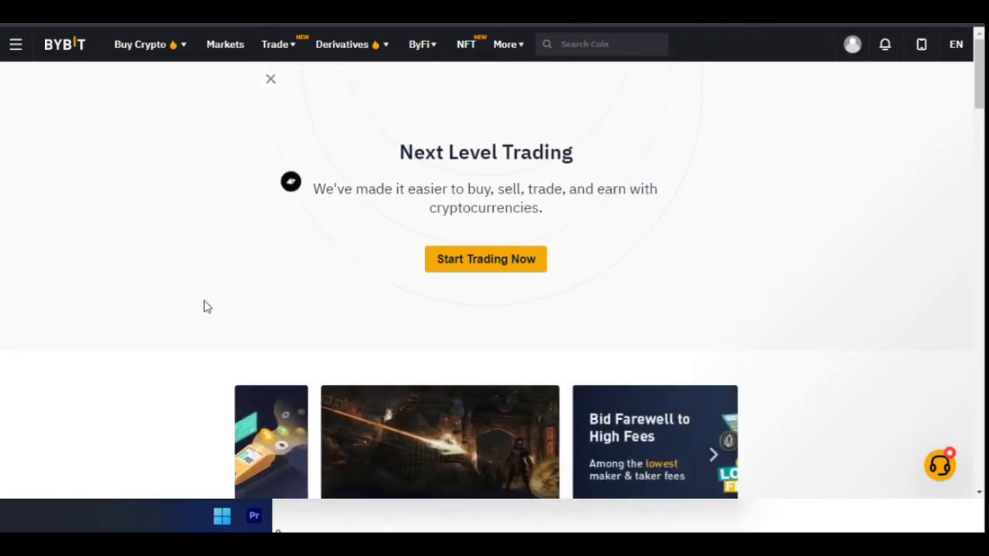
Look through the exchange home page and its main navigation.
{"action": "scroll", "coordinate": [967, 353], "scroll_direction": "down", "scroll_amount": 15}
{"action": "scroll", "coordinate": [843, 296], "scroll_direction": "up", "scroll_amount": 8}
{"action": "scroll", "coordinate": [846, 300], "scroll_direction": "up", "scroll_amount": 7}
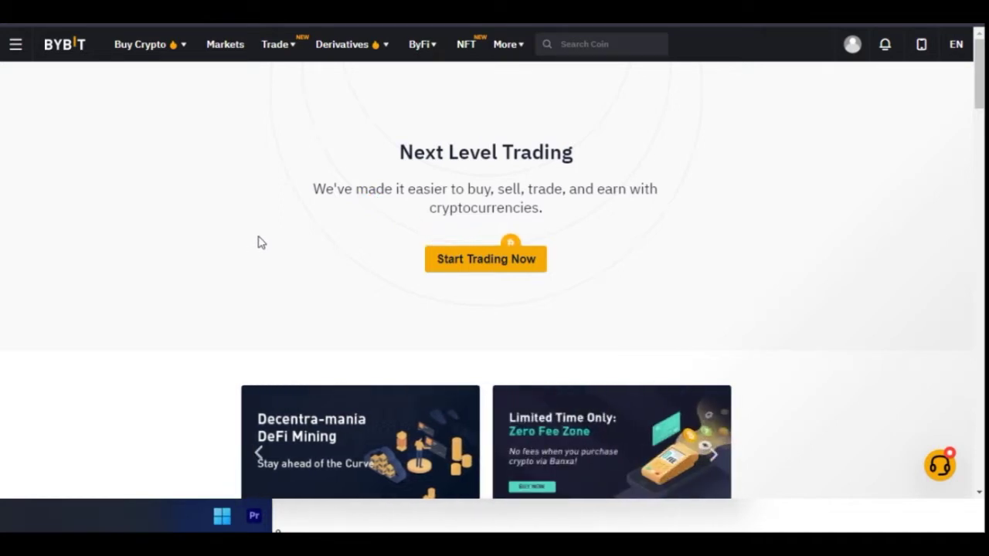
{"action": "scroll", "coordinate": [261, 243], "scroll_direction": "down", "scroll_amount": 2}
{"action": "scroll", "coordinate": [116, 257], "scroll_direction": "up", "scroll_amount": 2}
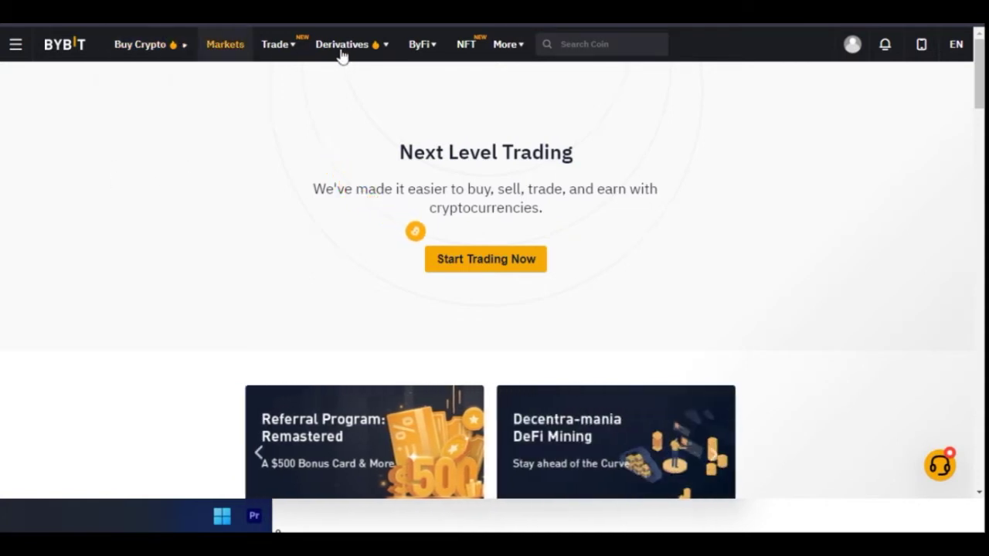
{"action": "mouse_move", "coordinate": [324, 56]}
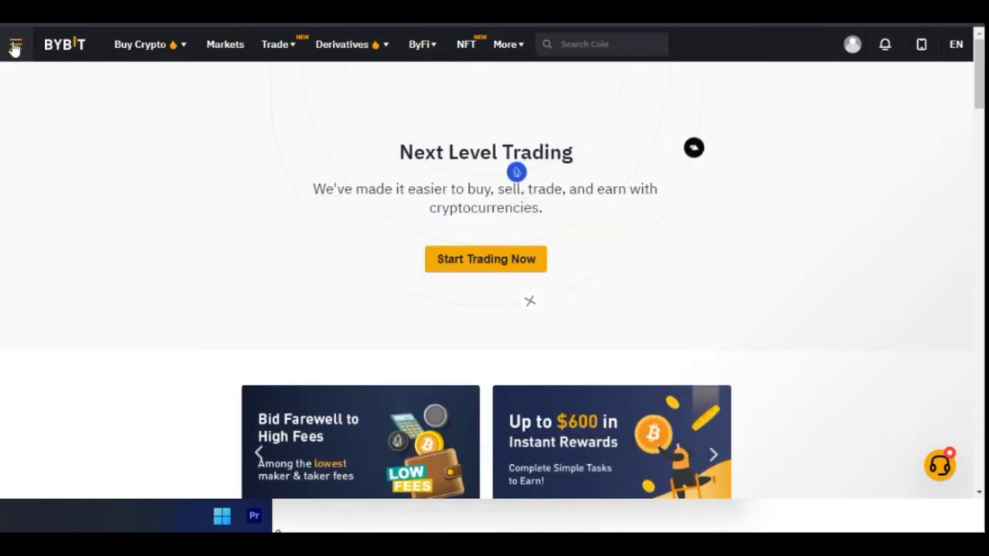
Open the USDT Perpetual trading page under Derivatives.
{"action": "left_click", "coordinate": [15, 48]}
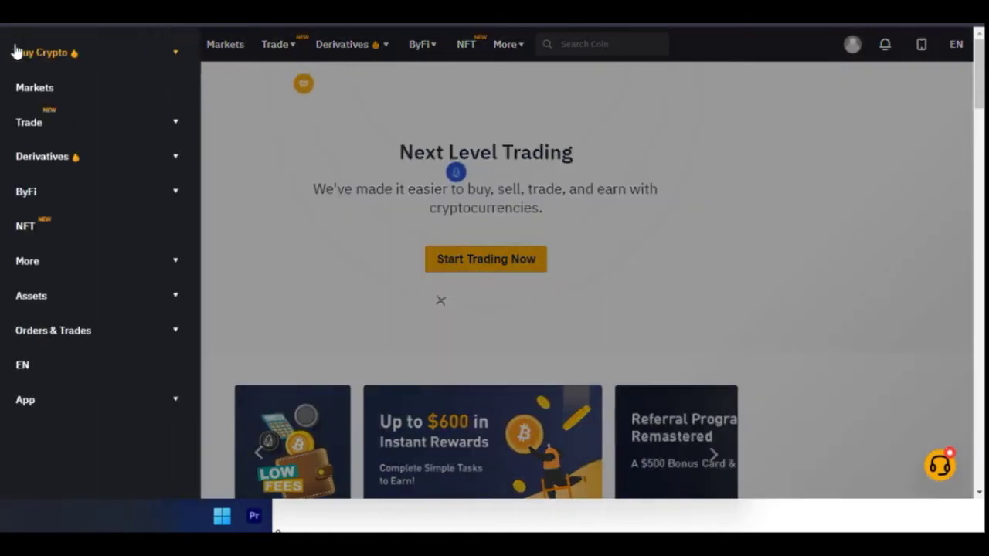
{"action": "left_click", "coordinate": [114, 159]}
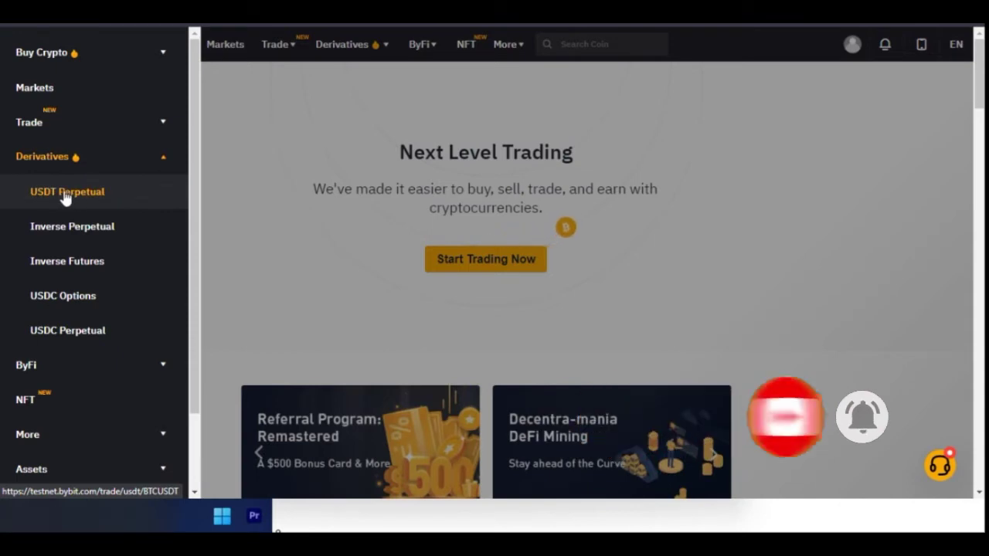
{"action": "left_click", "coordinate": [254, 144]}
{"action": "mouse_move", "coordinate": [360, 45]}
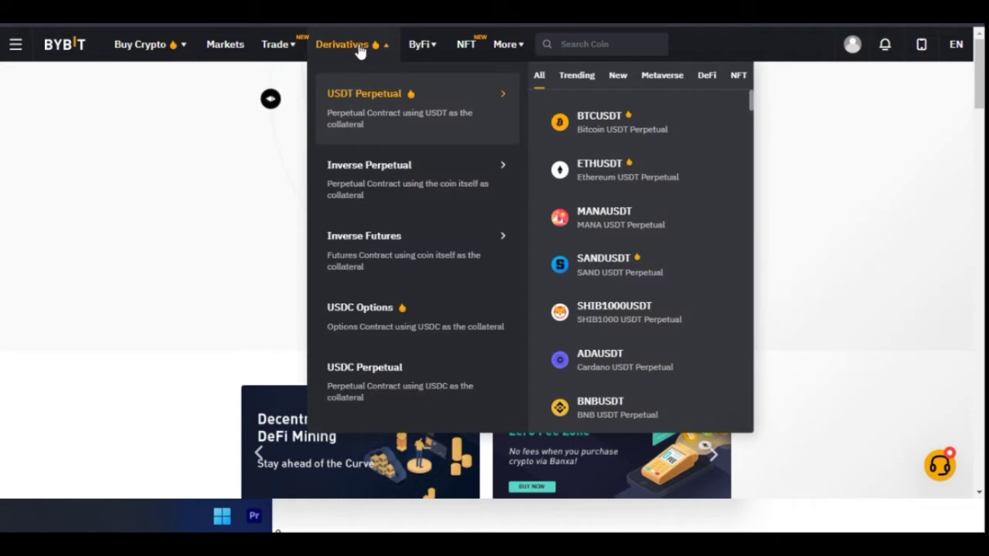
{"action": "left_click", "coordinate": [367, 94]}
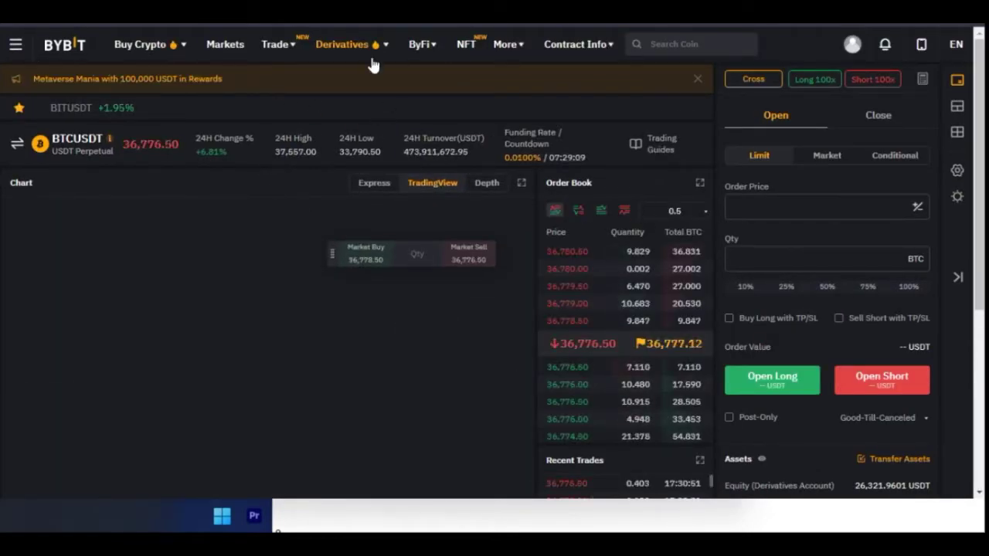
Review the USDT Perpetual, Inverse Perpetual and Inverse Futures contract types offered under Derivatives.
{"action": "mouse_move", "coordinate": [382, 47]}
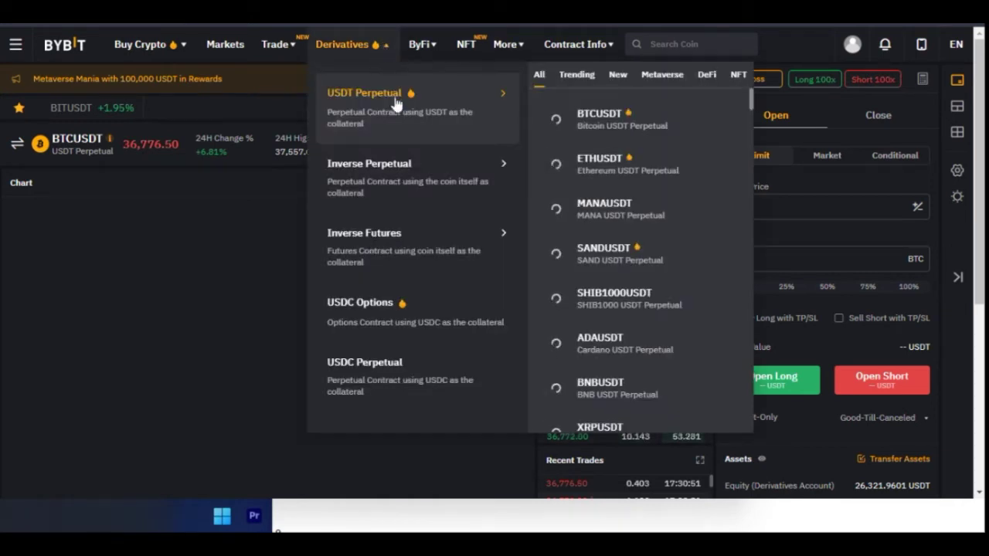
{"action": "mouse_move", "coordinate": [360, 207]}
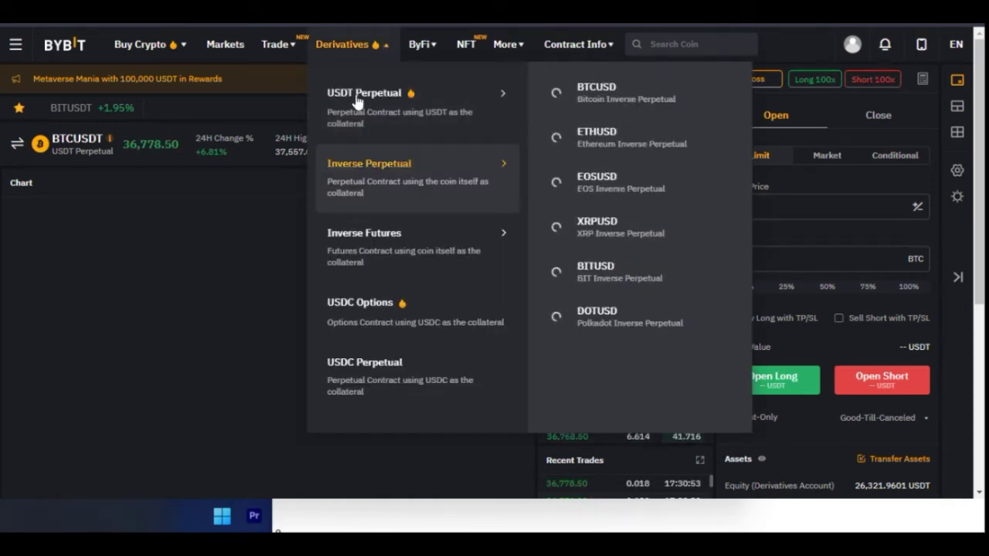
{"action": "mouse_move", "coordinate": [365, 100]}
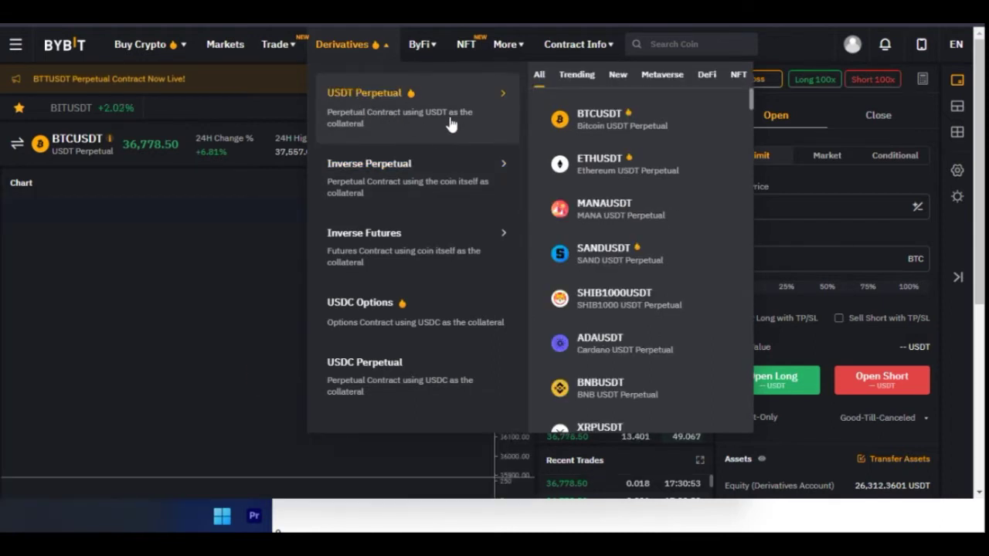
{"action": "mouse_move", "coordinate": [356, 184]}
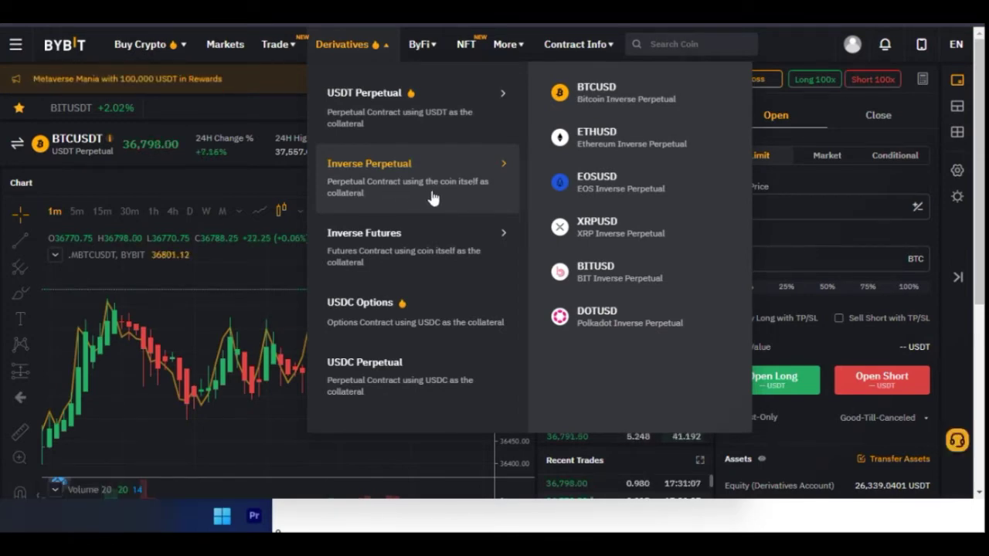
{"action": "mouse_move", "coordinate": [406, 269]}
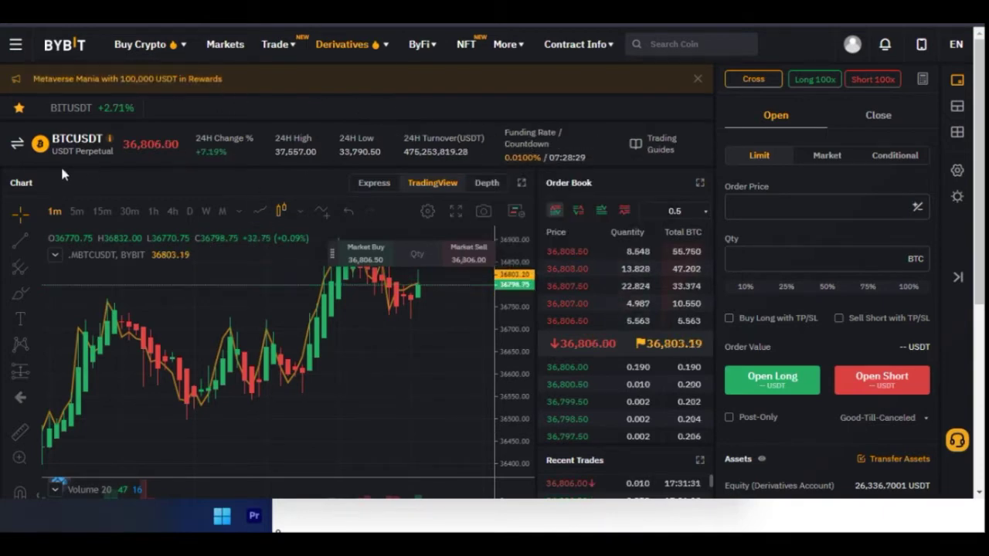
Examine the open position and the BTCUSDT contract details below the chart.
{"action": "scroll", "coordinate": [587, 347], "scroll_direction": "down", "scroll_amount": 4}
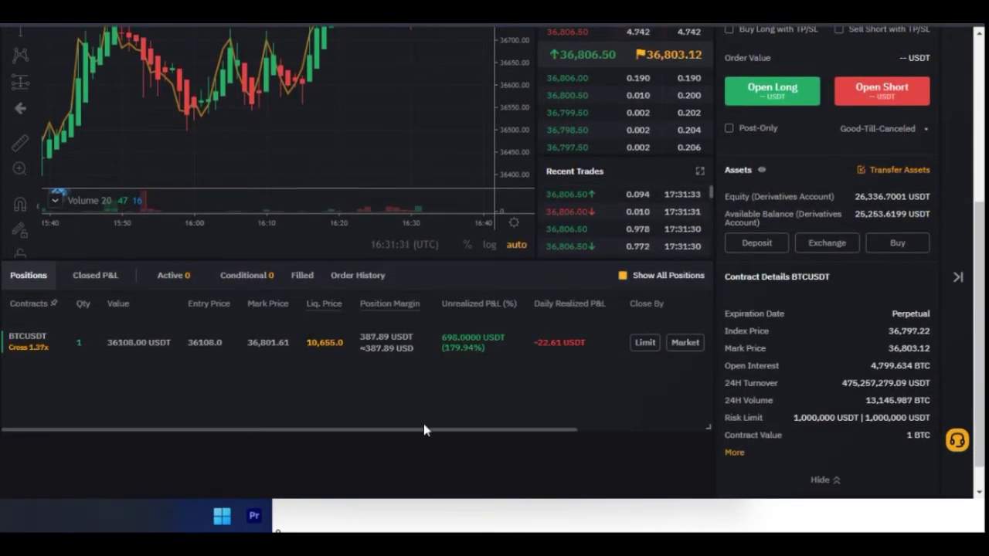
{"action": "mouse_move", "coordinate": [461, 349]}
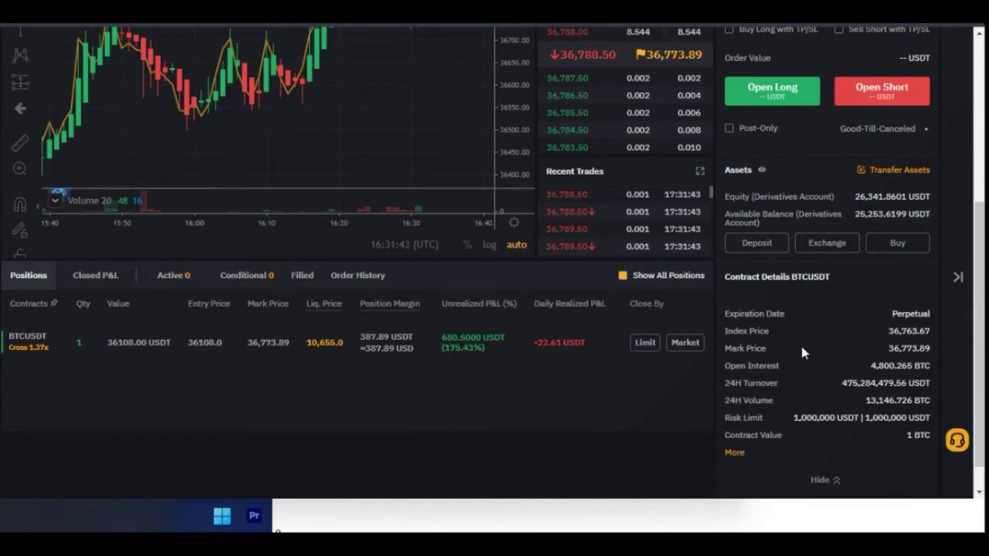
{"action": "scroll", "coordinate": [777, 350], "scroll_direction": "up", "scroll_amount": 4}
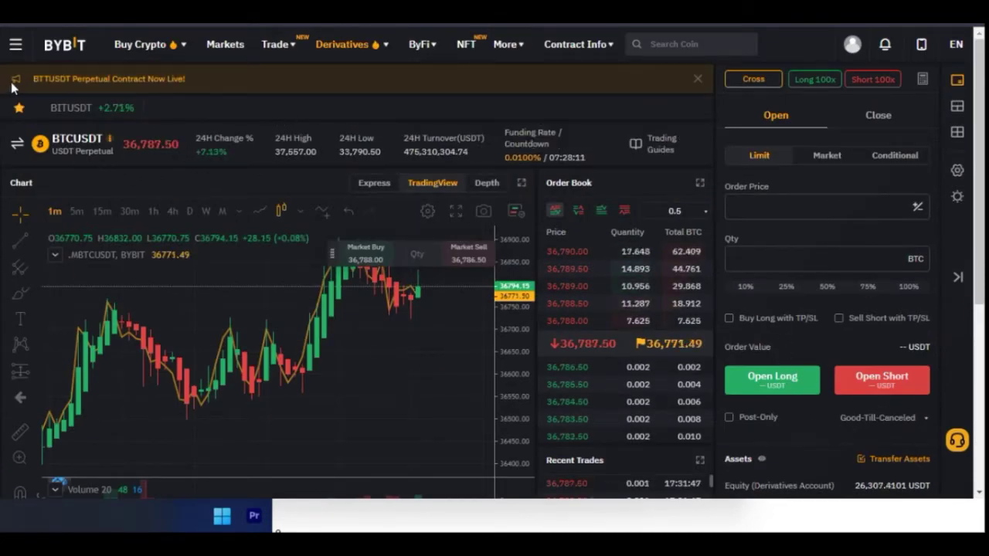
Dismiss the announcement banner and add the ETHUSDT and AVAXUSDT contracts to the favorites.
{"action": "left_click", "coordinate": [697, 78]}
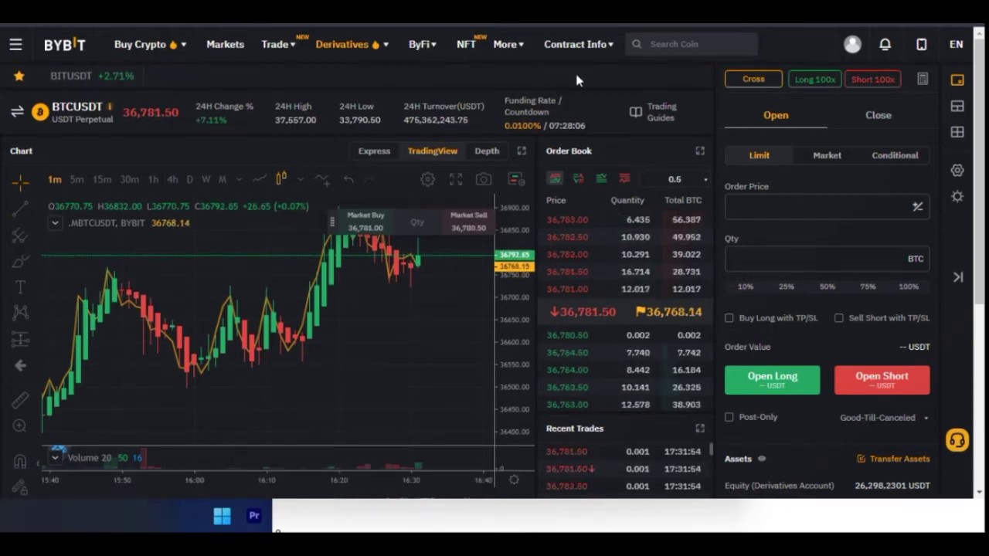
{"action": "left_click", "coordinate": [77, 112]}
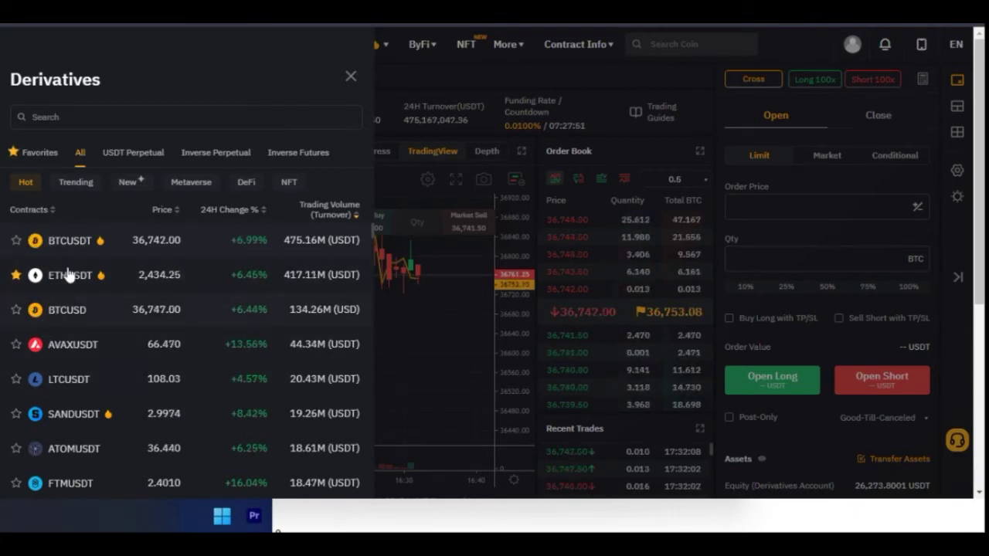
{"action": "left_click", "coordinate": [352, 76]}
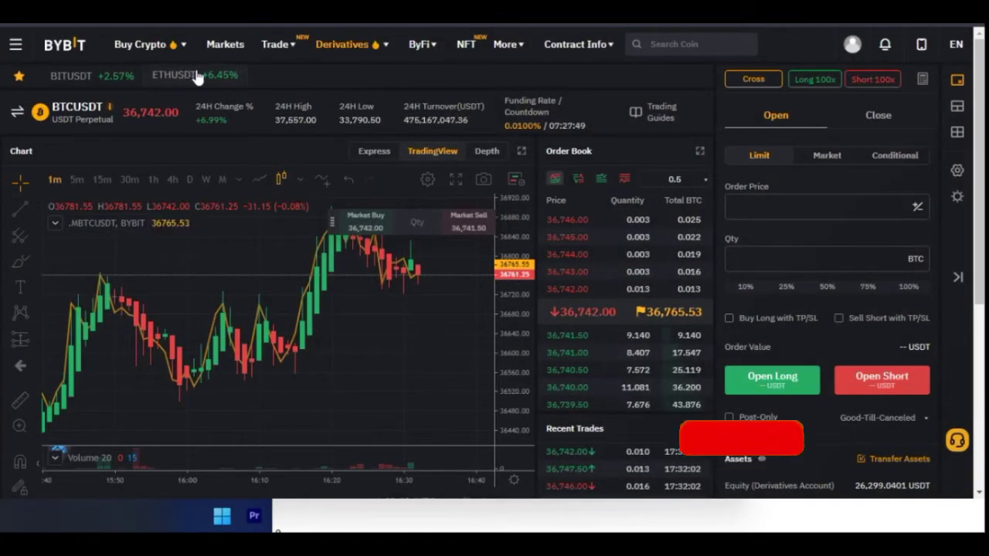
{"action": "left_click", "coordinate": [73, 114]}
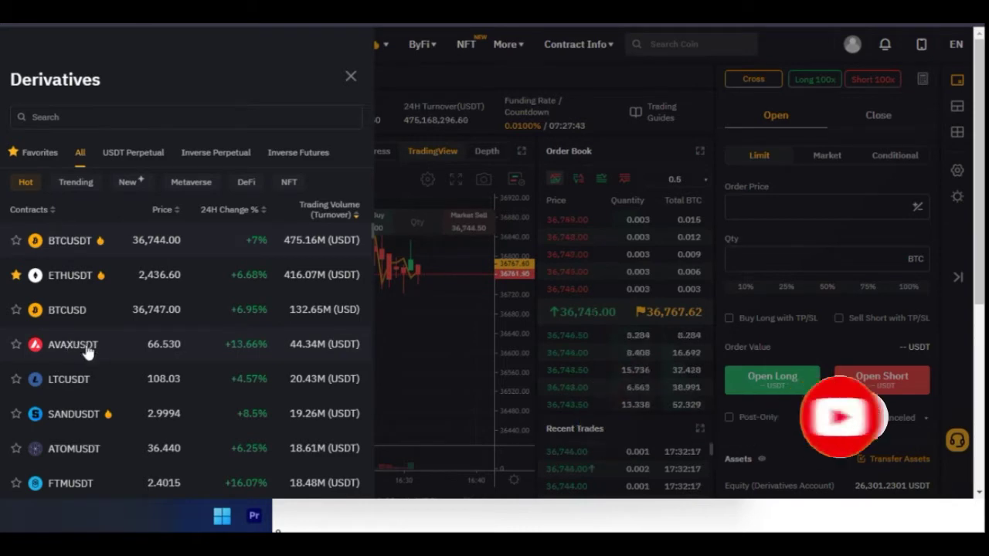
{"action": "left_click", "coordinate": [16, 345]}
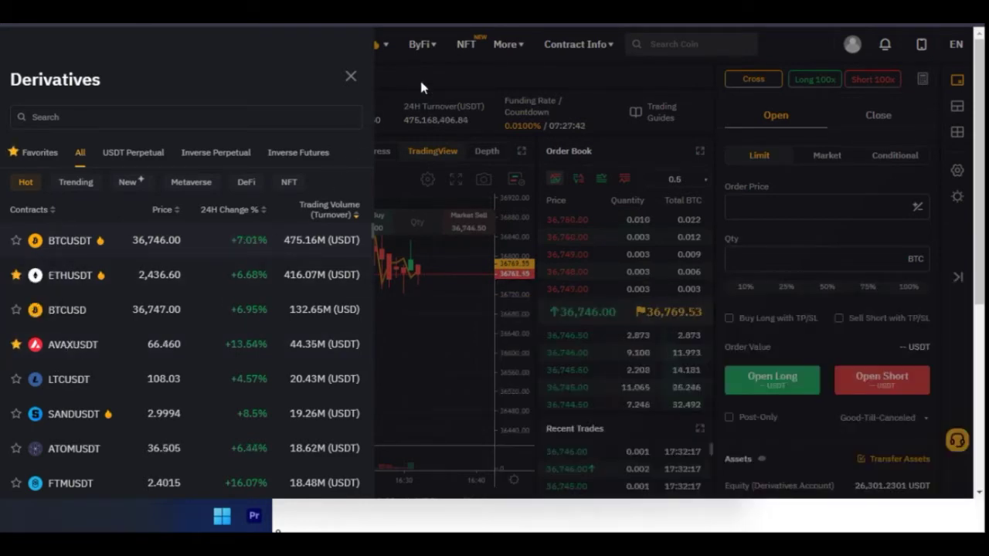
{"action": "left_click", "coordinate": [420, 77]}
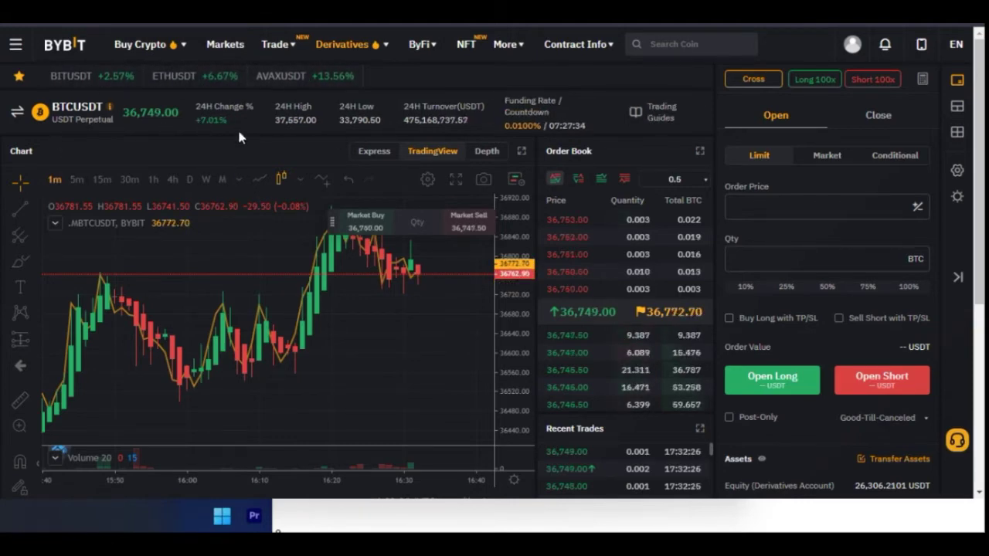
View the AVAXUSDT and BITUSDT trading pages by opening them from the favorites.
{"action": "left_click", "coordinate": [78, 111]}
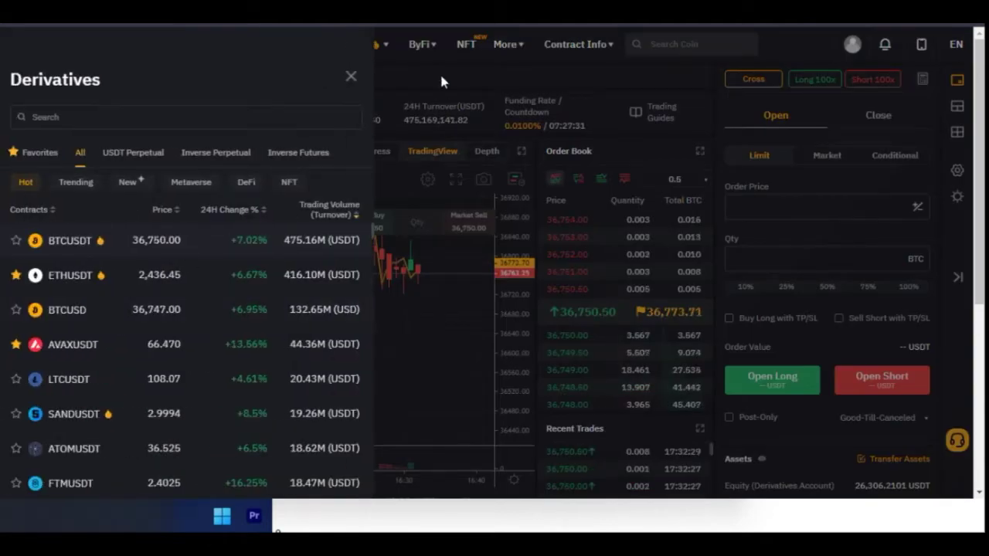
{"action": "left_click", "coordinate": [442, 108]}
{"action": "left_click", "coordinate": [279, 76]}
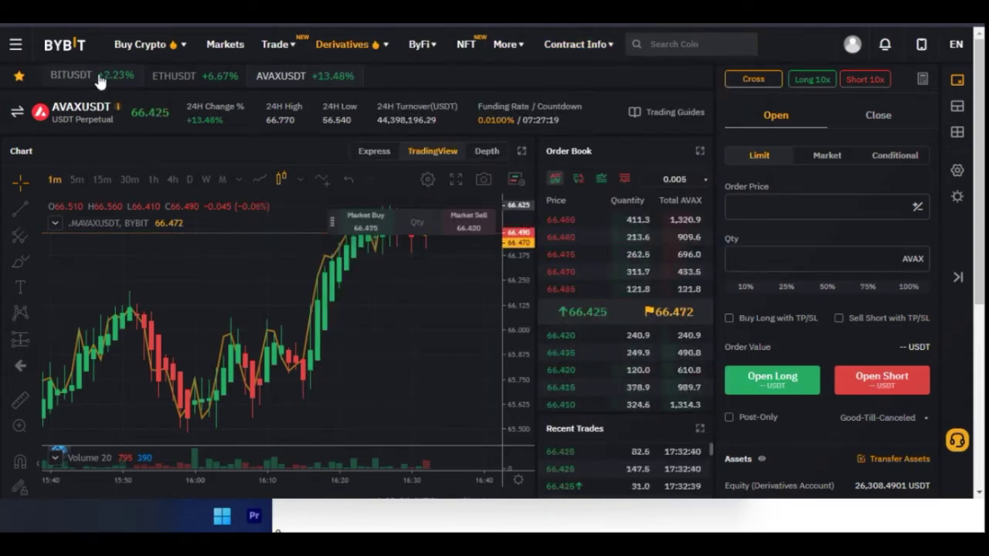
{"action": "left_click", "coordinate": [73, 77]}
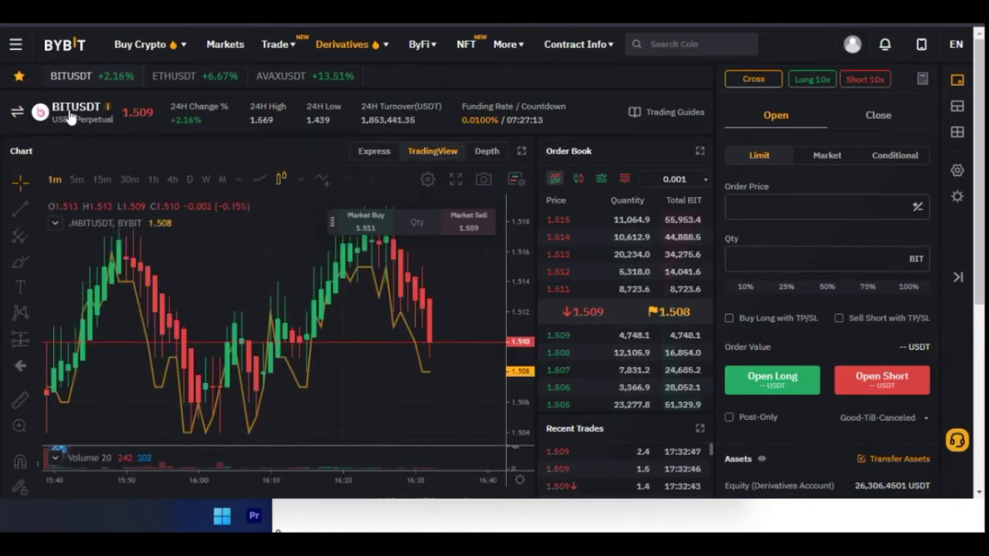
{"action": "left_click", "coordinate": [70, 114]}
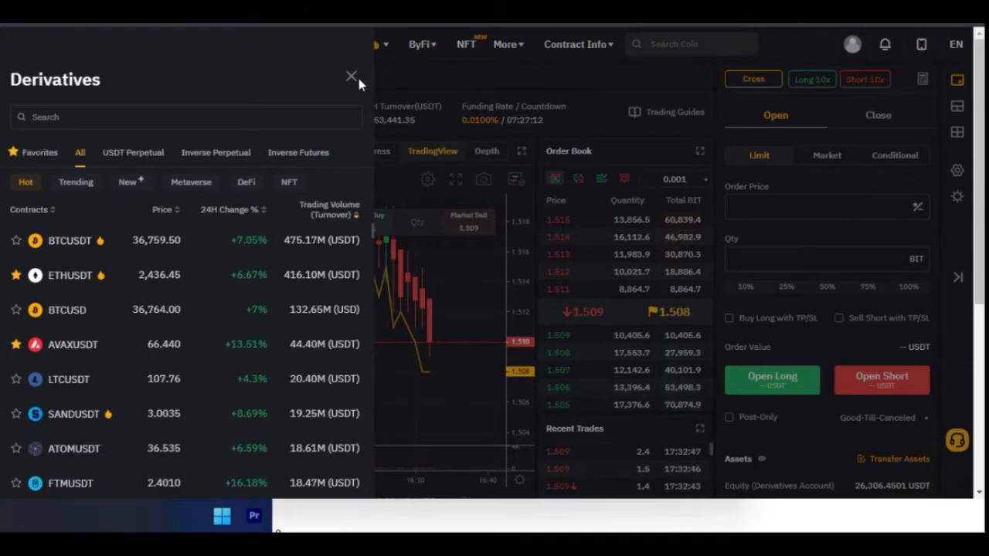
{"action": "left_click", "coordinate": [351, 77]}
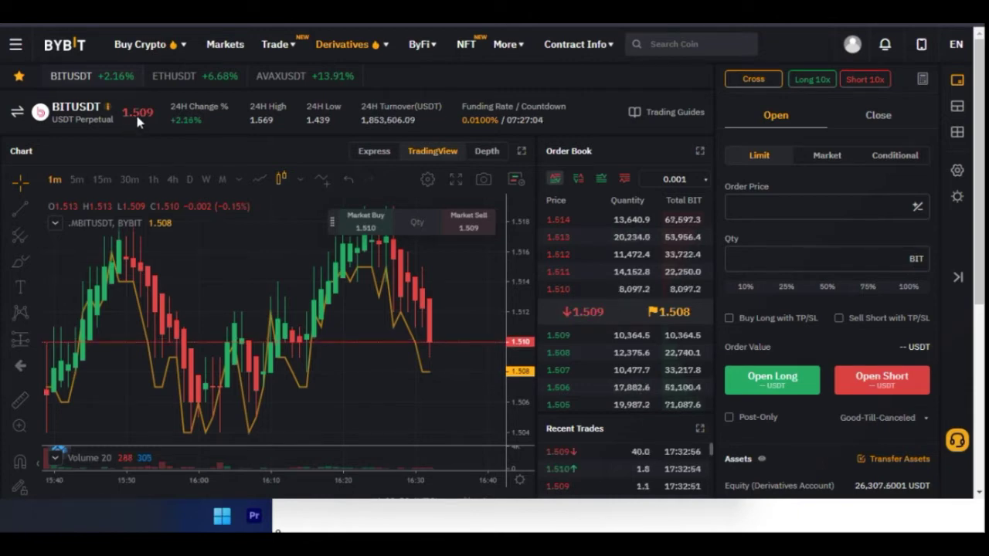
Switch the trading page to the BTCUSDT contract and add it to the favorites.
{"action": "left_click", "coordinate": [79, 113]}
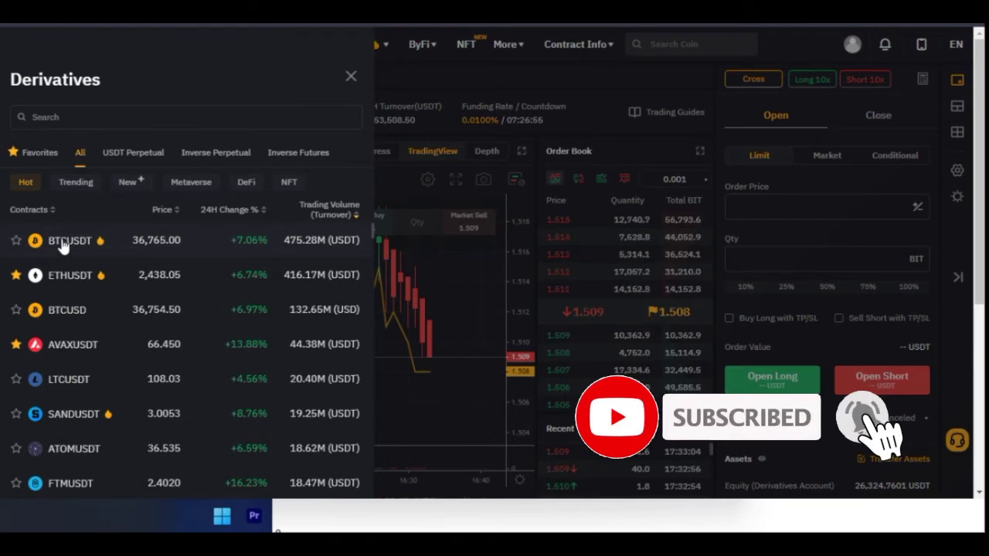
{"action": "left_click", "coordinate": [71, 245]}
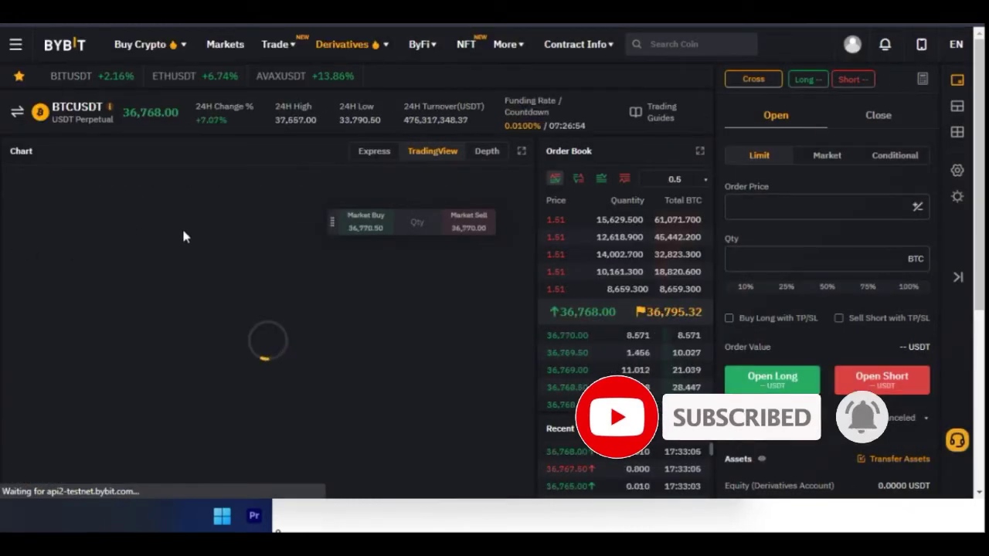
{"action": "left_click", "coordinate": [74, 110]}
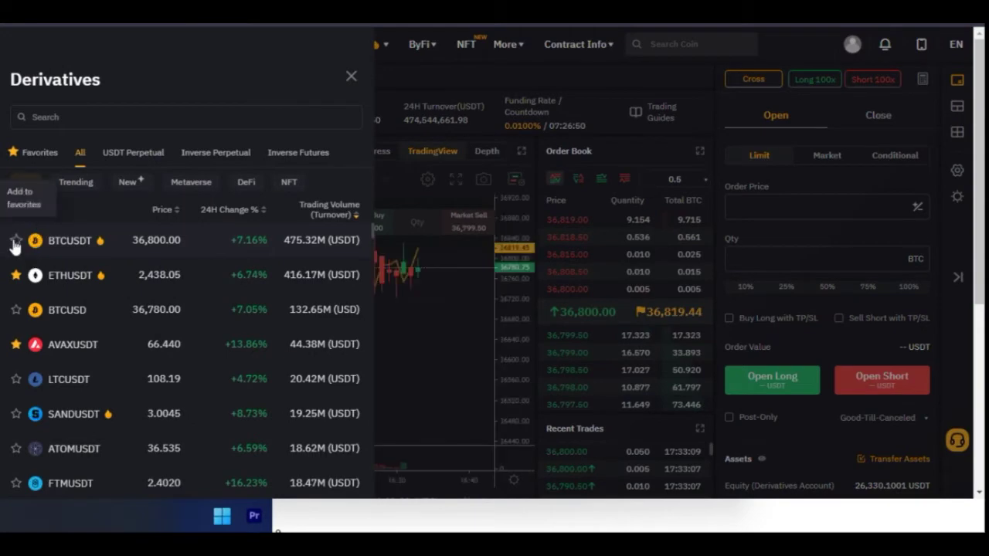
{"action": "left_click", "coordinate": [15, 240]}
{"action": "left_click", "coordinate": [508, 73]}
{"action": "left_click_drag", "start_coordinate": [416, 75], "coordinate": [329, 78]}
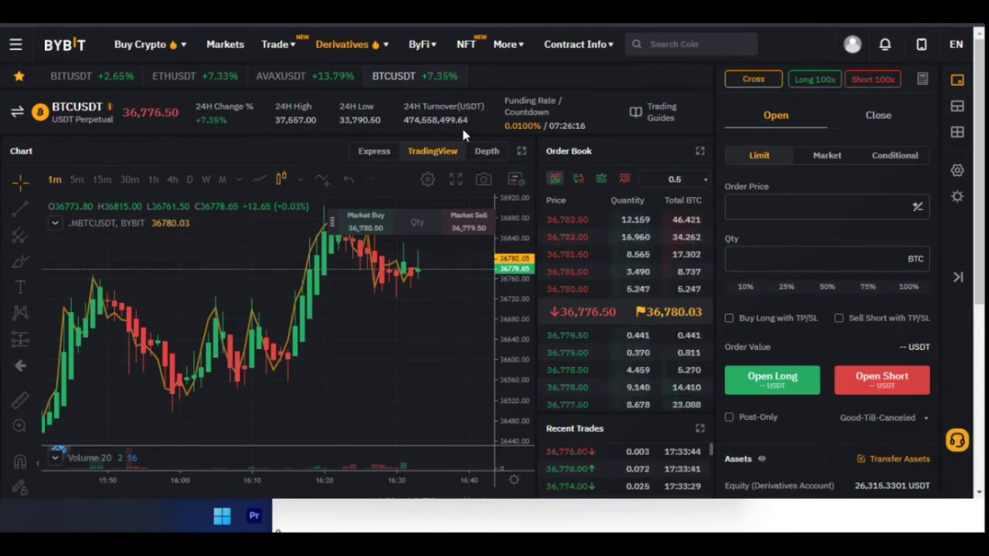
Switch the BTCUSDT chart to the Express view.
{"action": "mouse_move", "coordinate": [540, 98]}
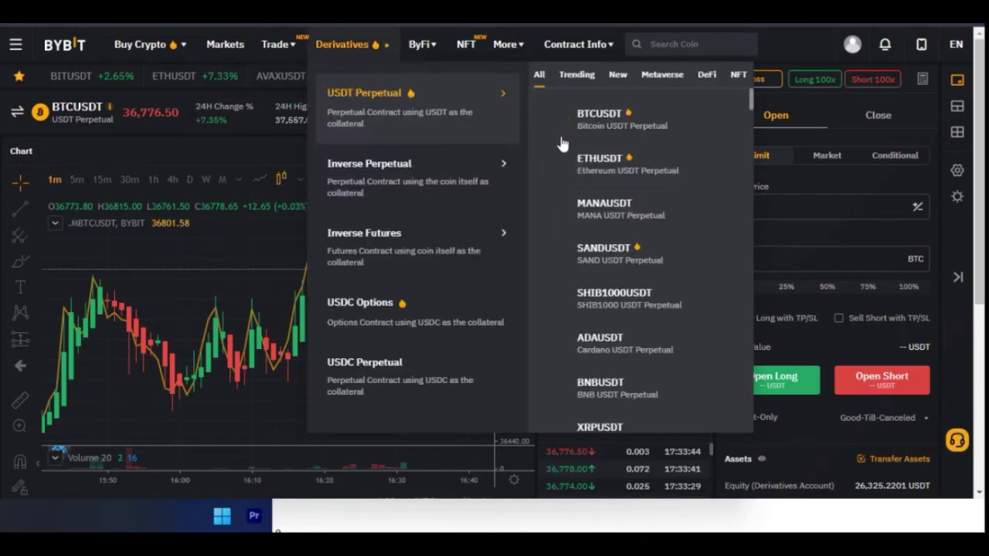
{"action": "mouse_move", "coordinate": [552, 133]}
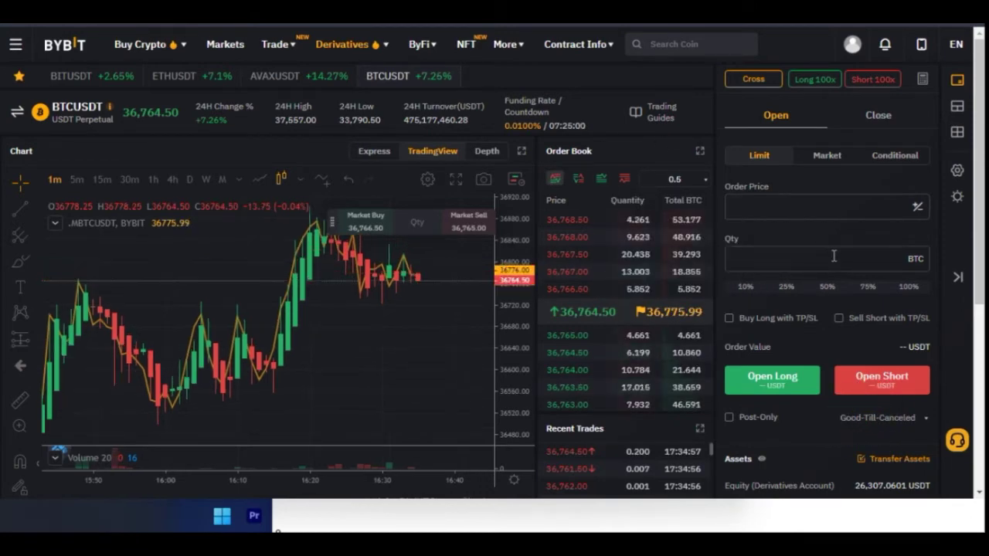
{"action": "scroll", "coordinate": [835, 255], "scroll_direction": "down", "scroll_amount": 1}
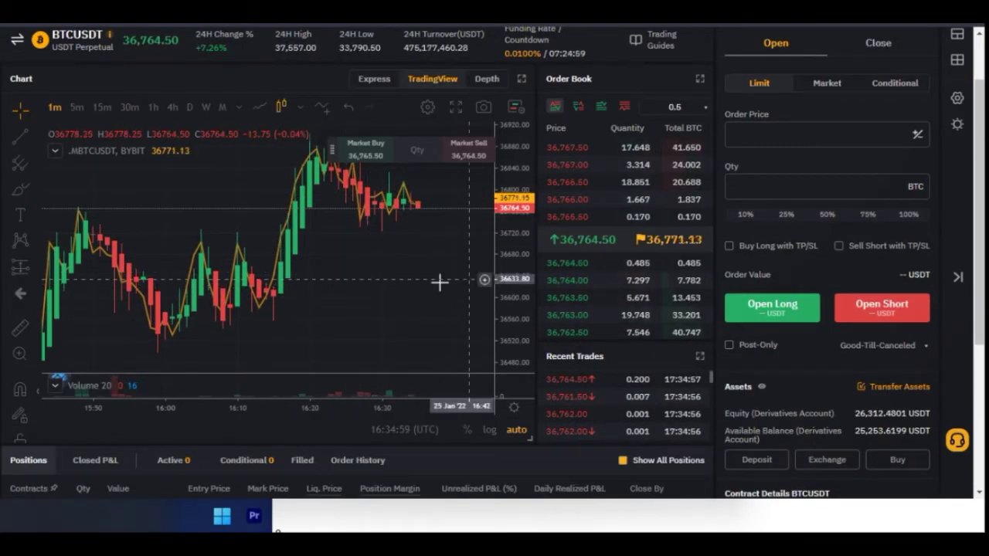
{"action": "scroll", "coordinate": [441, 281], "scroll_direction": "up", "scroll_amount": 1}
{"action": "scroll", "coordinate": [673, 337], "scroll_direction": "up", "scroll_amount": 1}
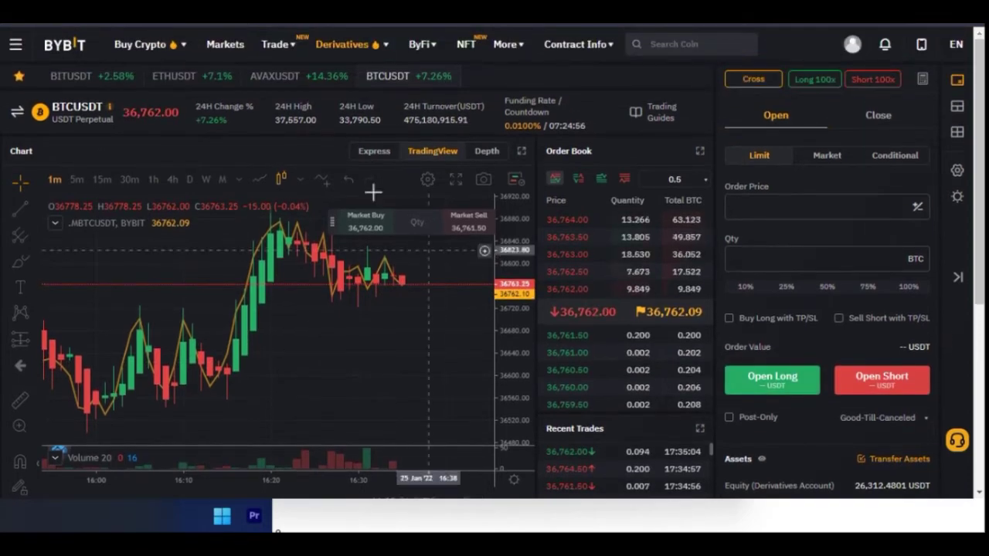
{"action": "left_click", "coordinate": [371, 158]}
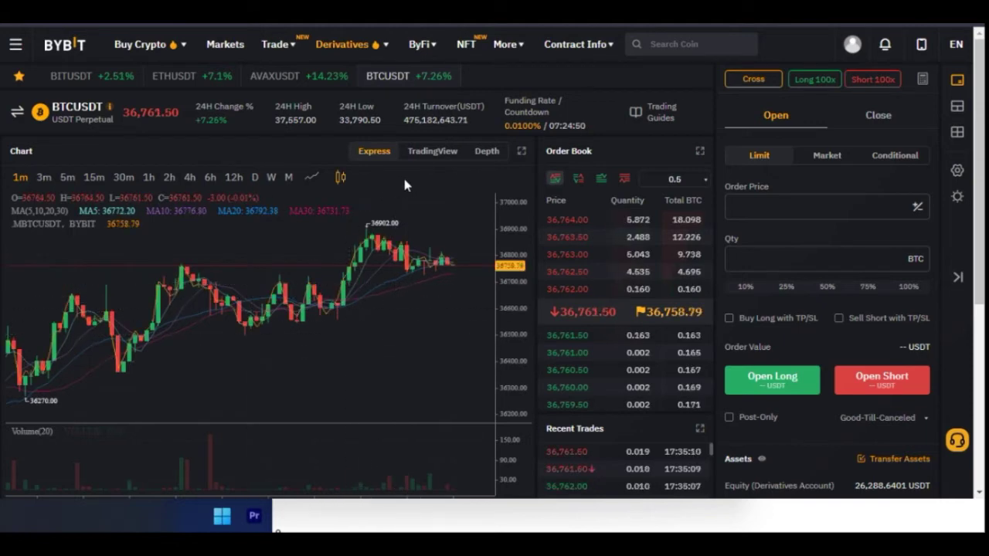
View the BTCUSDT chart in the TradingView and Depth modes and leave it on TradingView.
{"action": "left_click", "coordinate": [426, 154]}
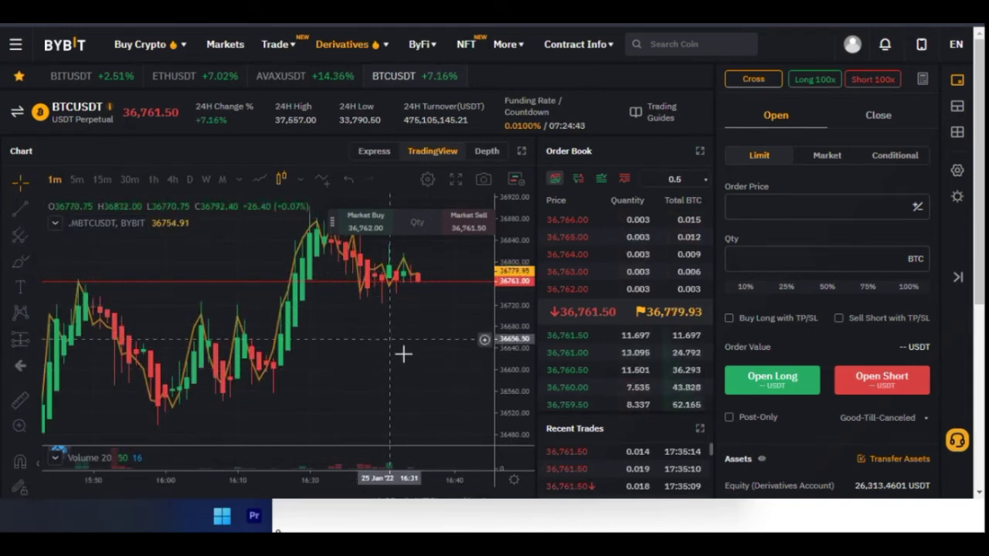
{"action": "left_click", "coordinate": [484, 153]}
{"action": "scroll", "coordinate": [477, 379], "scroll_direction": "down", "scroll_amount": 2}
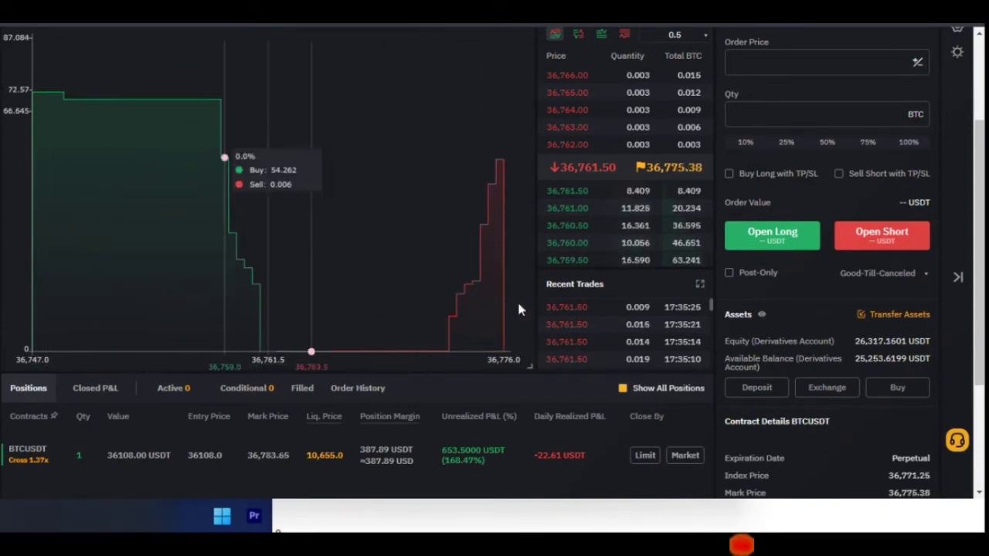
{"action": "scroll", "coordinate": [471, 237], "scroll_direction": "up", "scroll_amount": 2}
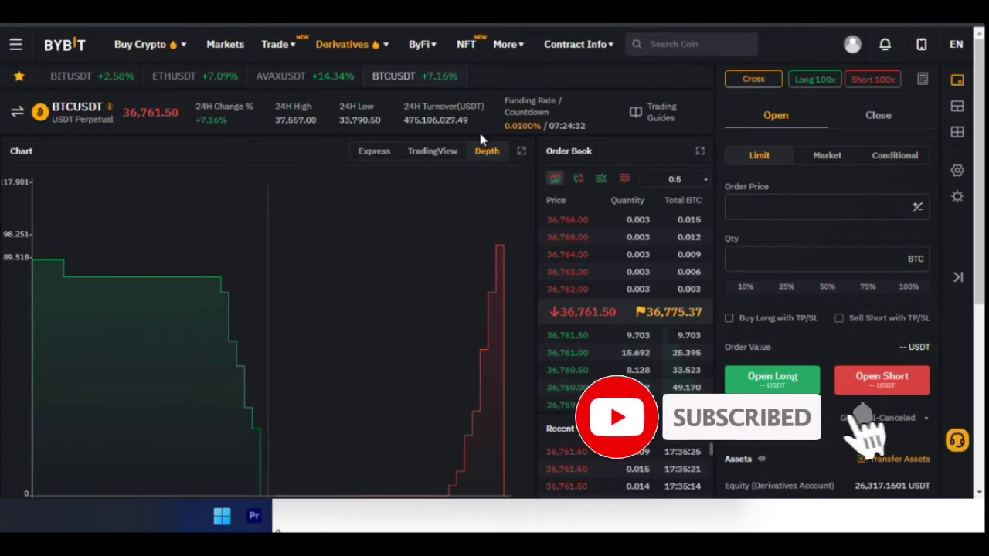
{"action": "left_click", "coordinate": [431, 153]}
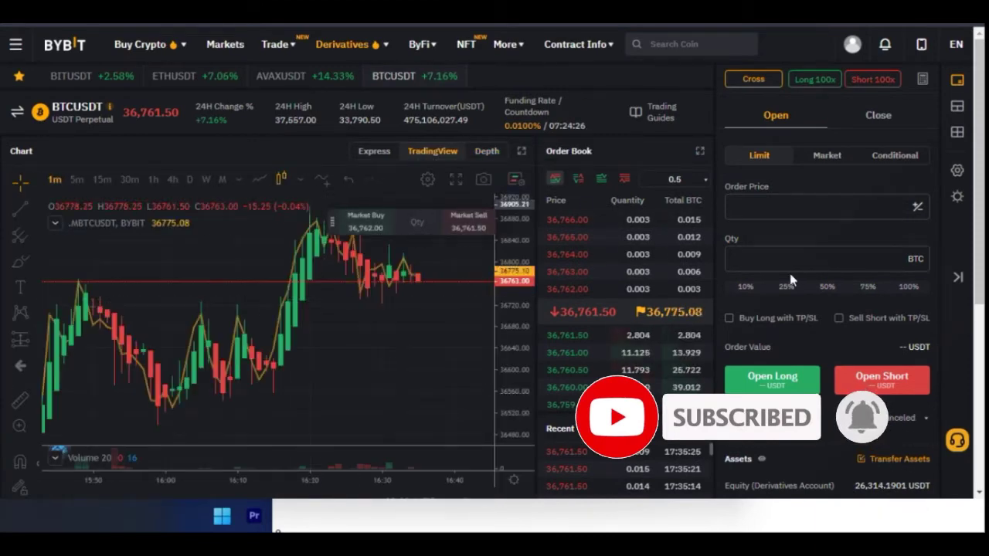
Look over the open positions, assets, order book and recent trades on the BTCUSDT page.
{"action": "scroll", "coordinate": [752, 269], "scroll_direction": "down", "scroll_amount": 1}
{"action": "scroll", "coordinate": [753, 269], "scroll_direction": "down", "scroll_amount": 1}
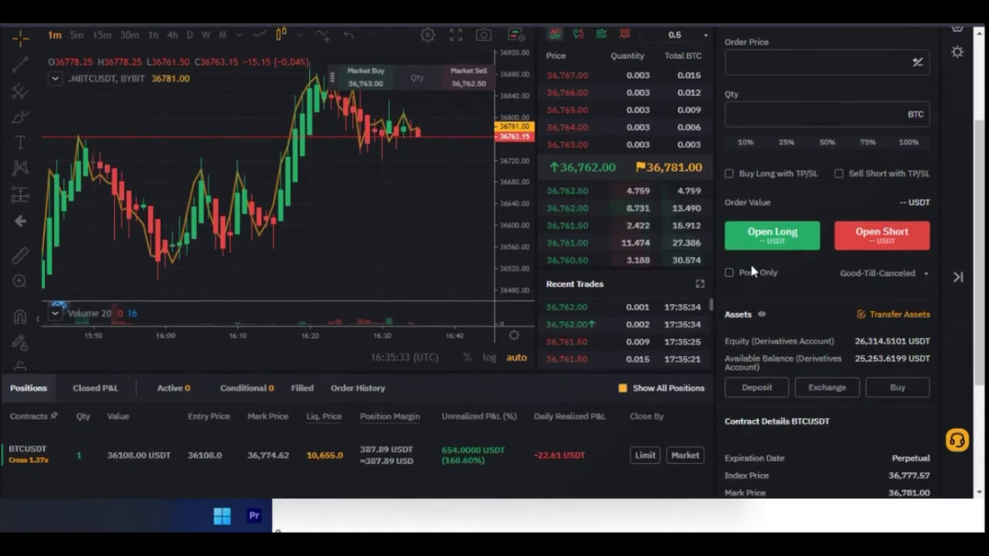
{"action": "scroll", "coordinate": [749, 271], "scroll_direction": "up", "scroll_amount": 2}
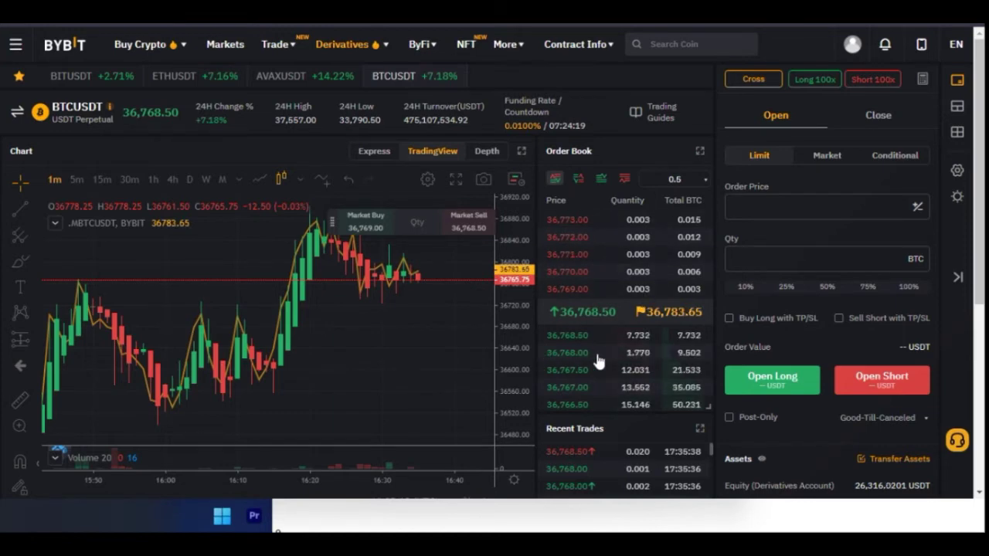
{"action": "scroll", "coordinate": [640, 386], "scroll_direction": "down", "scroll_amount": 1}
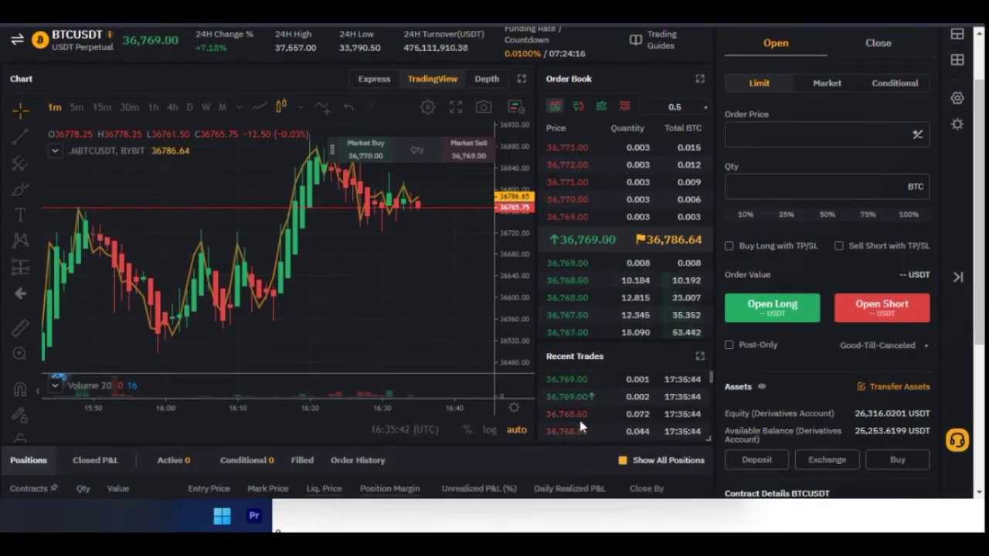
{"action": "scroll", "coordinate": [784, 402], "scroll_direction": "up", "scroll_amount": 1}
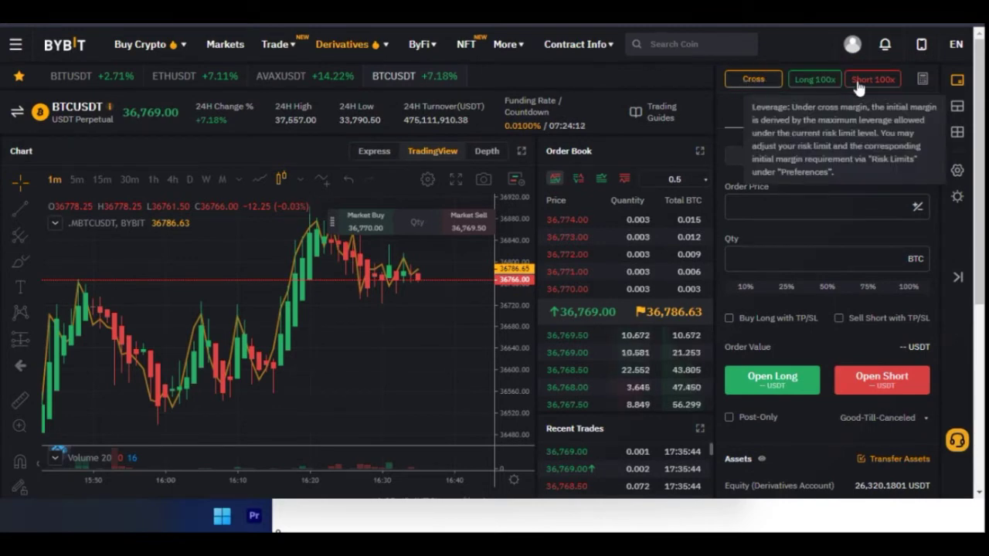
Open the margin mode settings and compare the Cross and Isolated descriptions and leverage options.
{"action": "left_click", "coordinate": [757, 79]}
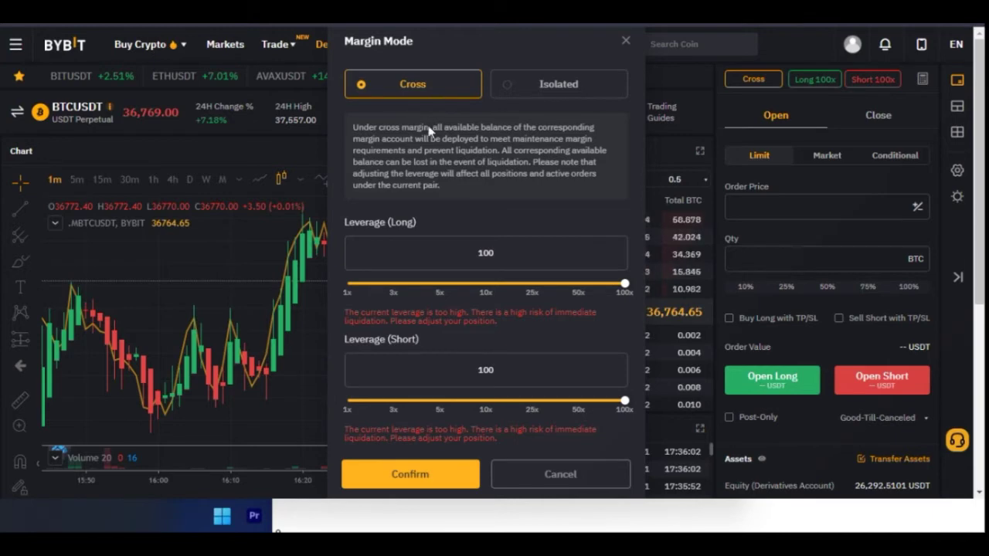
{"action": "scroll", "coordinate": [827, 263], "scroll_direction": "down", "scroll_amount": 5}
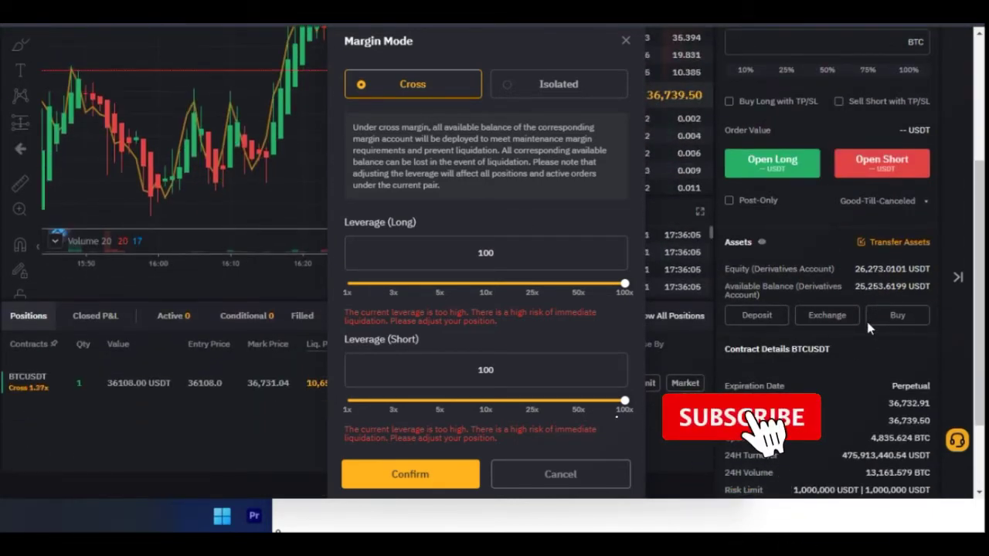
{"action": "scroll", "coordinate": [871, 320], "scroll_direction": "up", "scroll_amount": 5}
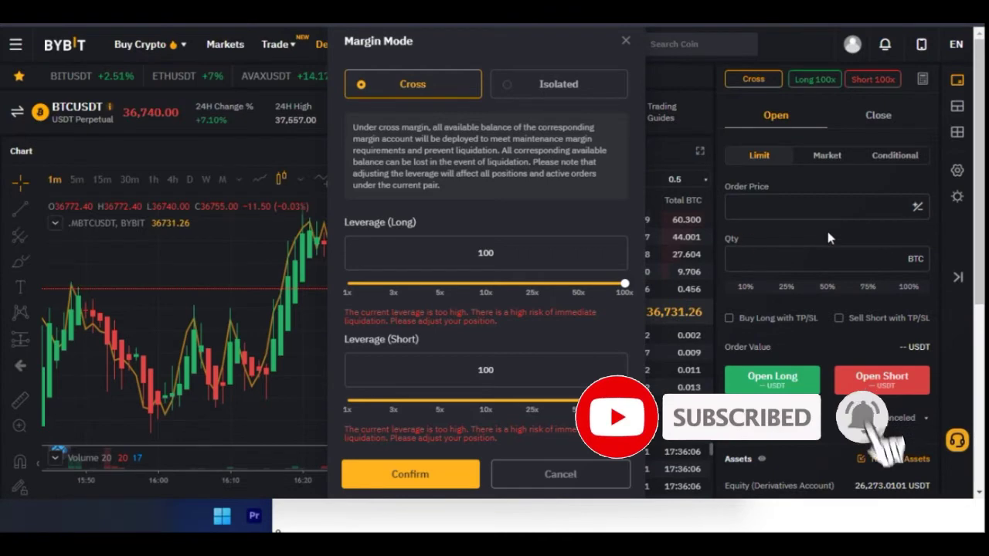
{"action": "left_click", "coordinate": [567, 87]}
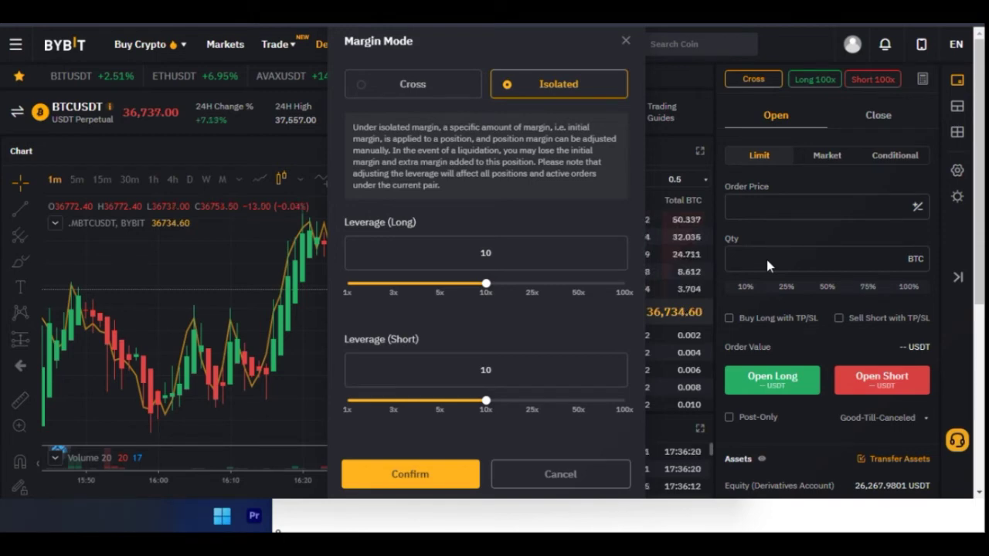
{"action": "left_click", "coordinate": [418, 89]}
{"action": "scroll", "coordinate": [802, 276], "scroll_direction": "down", "scroll_amount": 2}
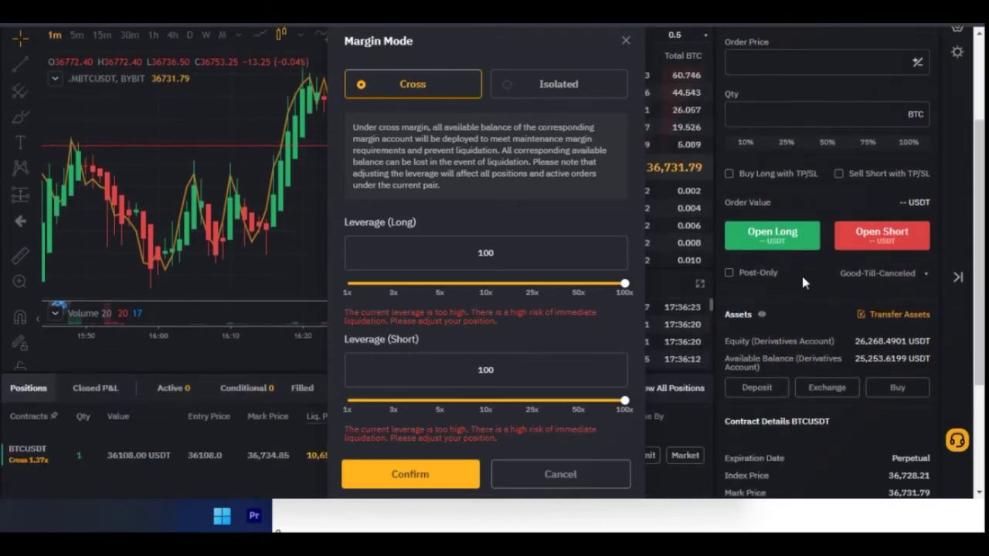
{"action": "scroll", "coordinate": [898, 370], "scroll_direction": "up", "scroll_amount": 2}
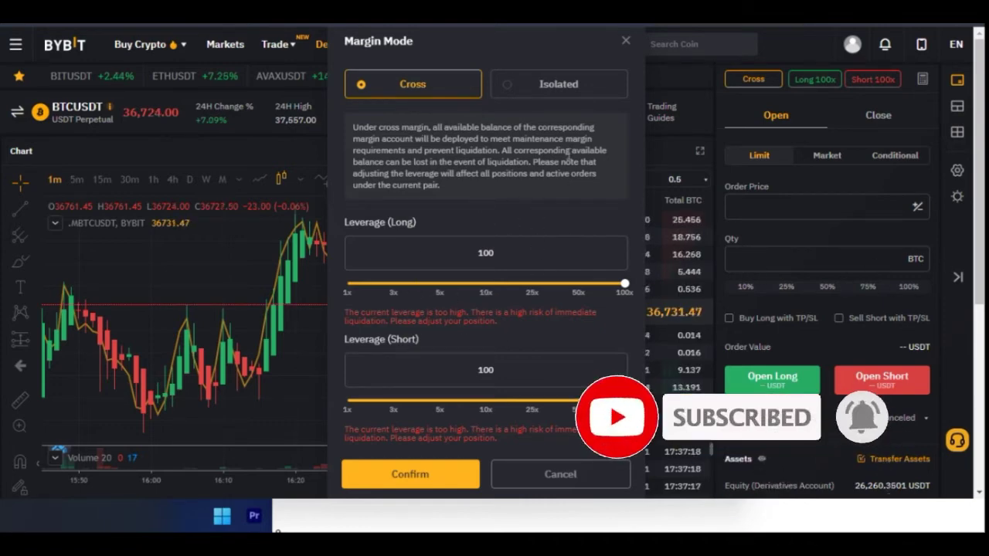
Confirm Cross margin mode with 100x leverage for both long and short.
{"action": "left_click", "coordinate": [527, 85]}
{"action": "left_click", "coordinate": [411, 86]}
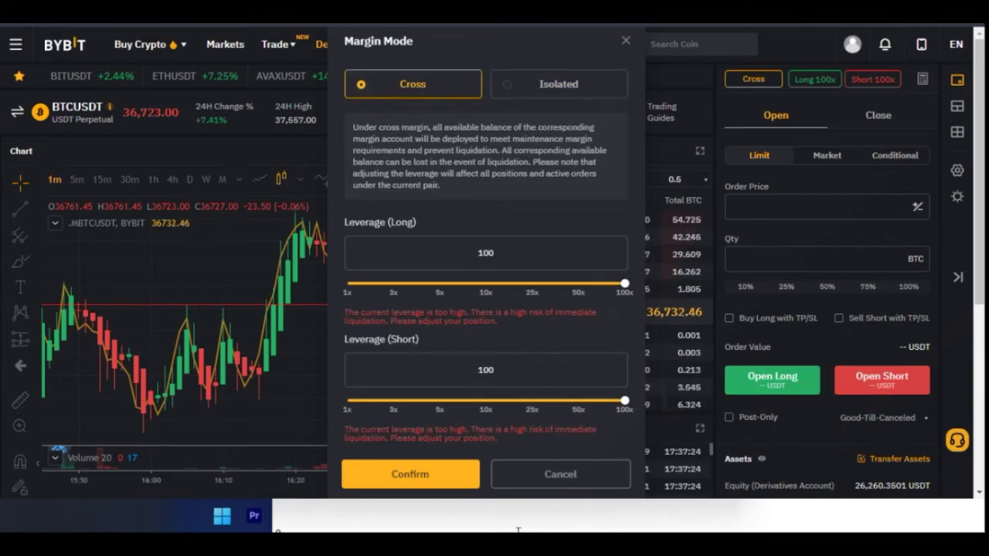
{"action": "left_click", "coordinate": [413, 473]}
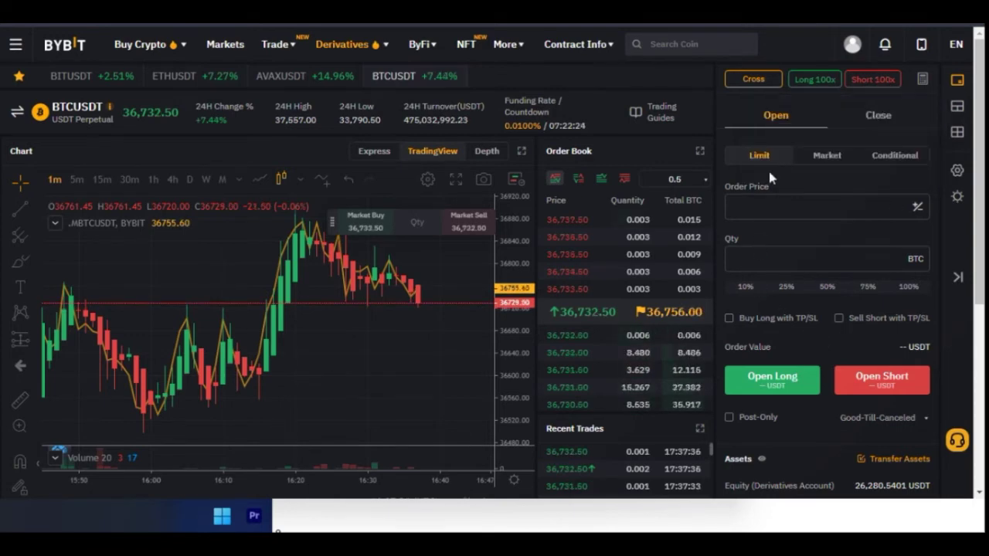
Calculate the profit/loss of a long position with 10x leverage, quantity 1, entry price 36000 and close price 37000, and close the calculator.
{"action": "scroll", "coordinate": [808, 158], "scroll_direction": "down", "scroll_amount": 2}
{"action": "scroll", "coordinate": [812, 148], "scroll_direction": "up", "scroll_amount": 2}
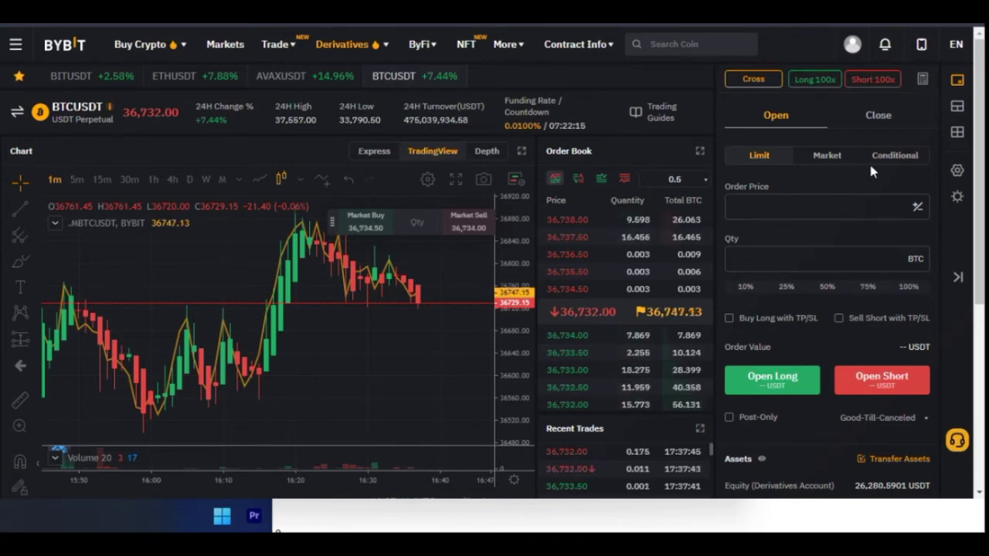
{"action": "left_click", "coordinate": [921, 81]}
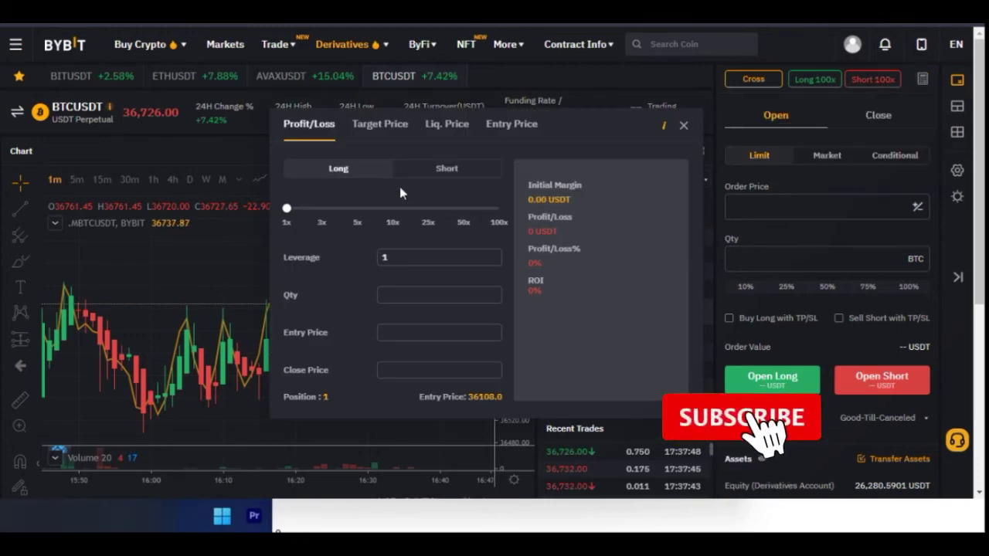
{"action": "left_click", "coordinate": [402, 258]}
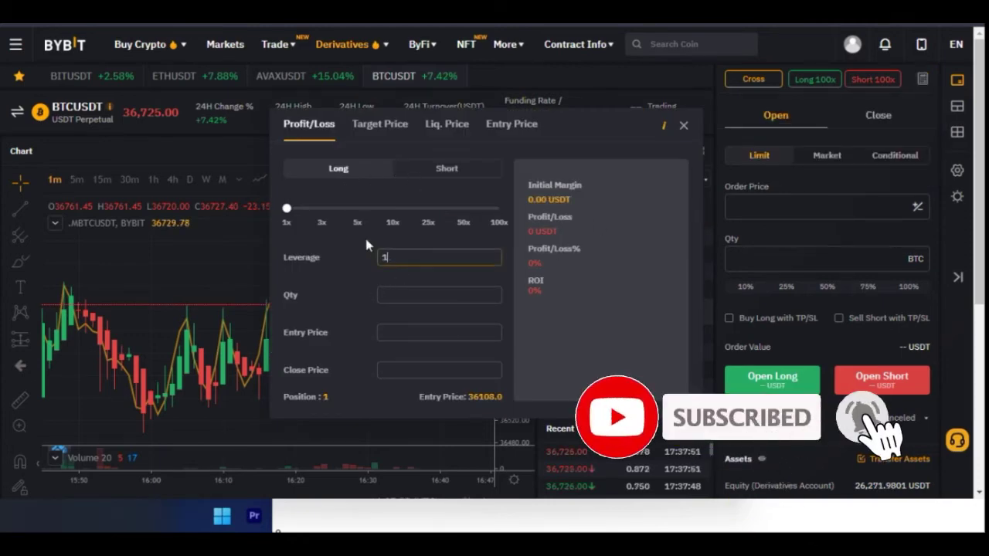
{"action": "left_click", "coordinate": [416, 330]}
{"action": "left_click", "coordinate": [412, 370]}
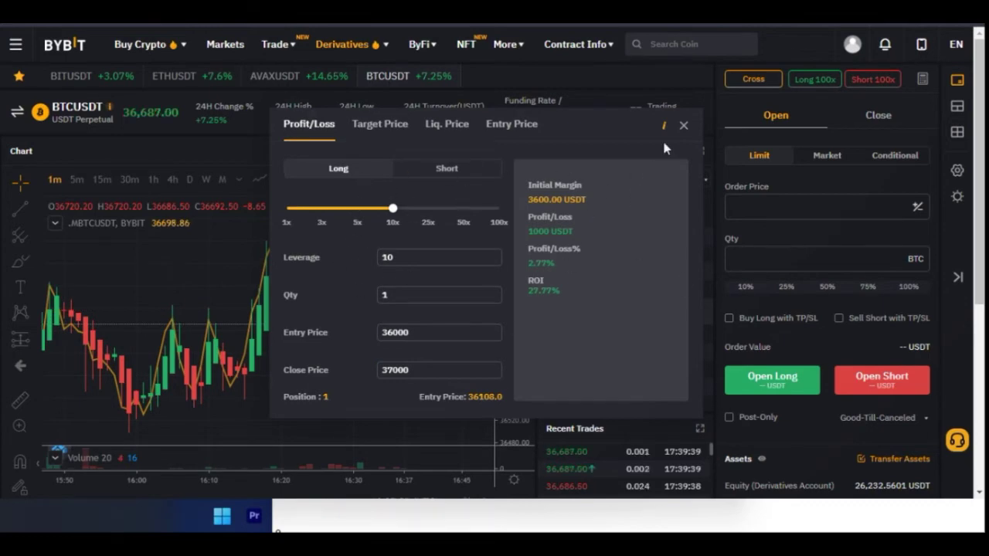
{"action": "left_click", "coordinate": [684, 127]}
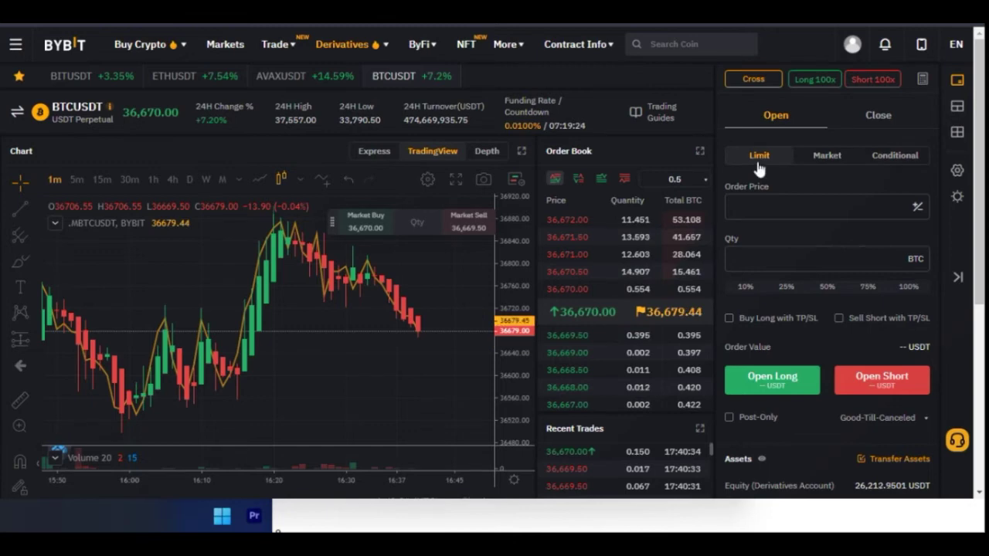
View the Conditional order form, return to the Limit form and set the order price to 36675.
{"action": "left_click", "coordinate": [889, 159]}
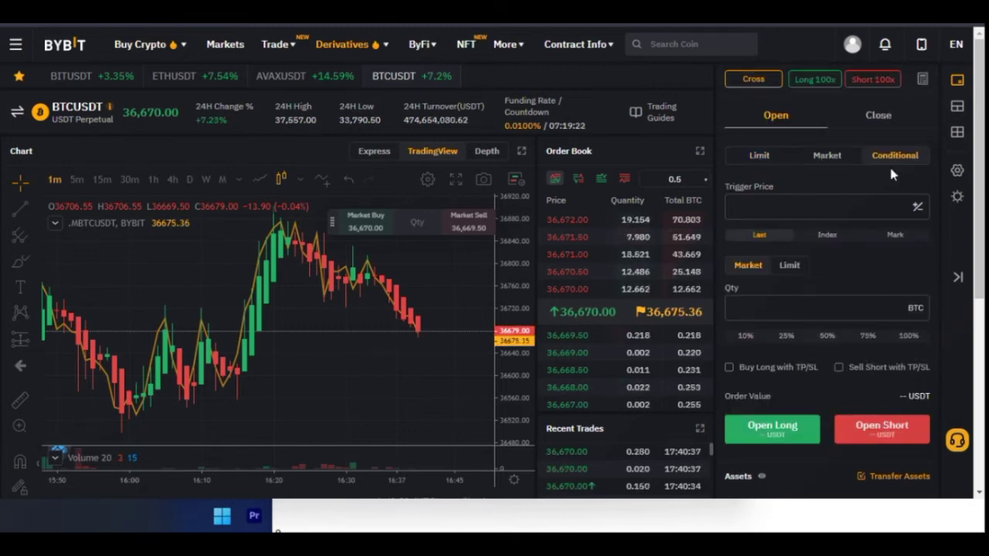
{"action": "left_click", "coordinate": [763, 161]}
{"action": "left_click", "coordinate": [781, 209]}
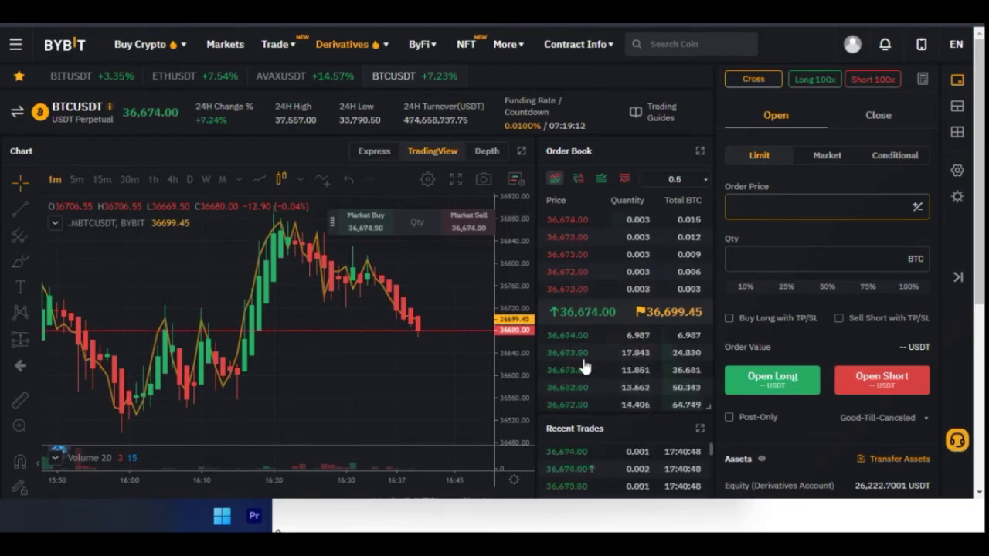
{"action": "left_click", "coordinate": [568, 288]}
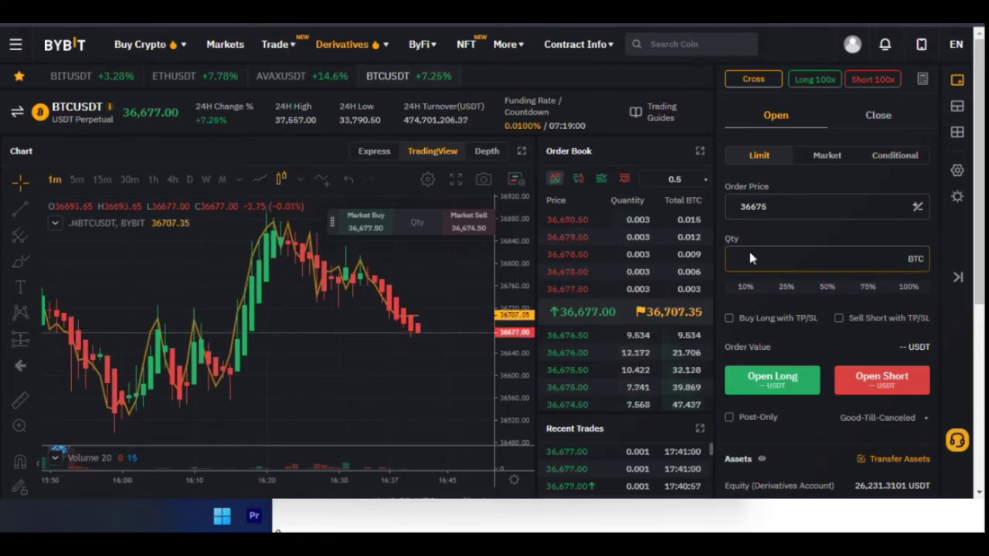
Try an order quantity of 1 BTC and the 10%, 25% and 100% quantity presets.
{"action": "type", "text": "1"}
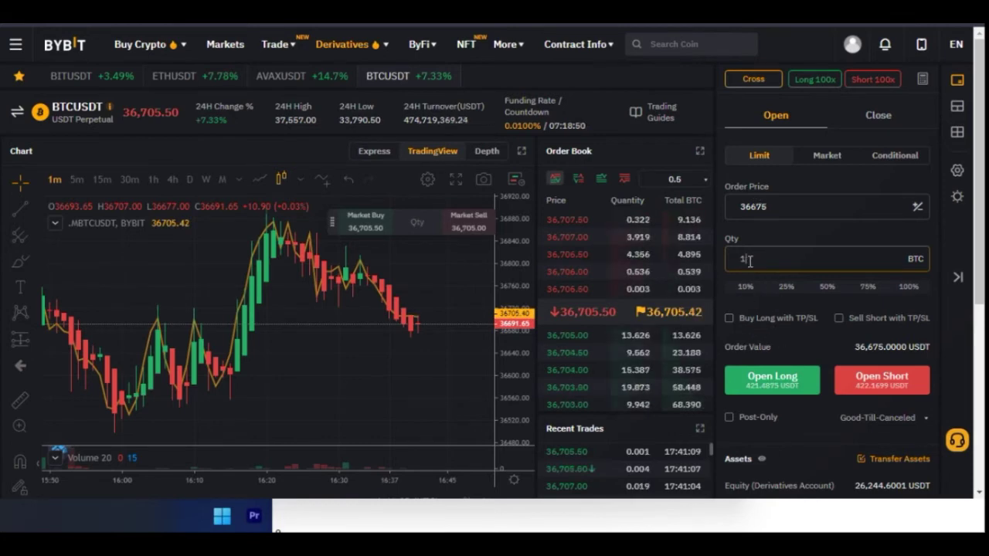
{"action": "key", "text": "ctrl+a"}
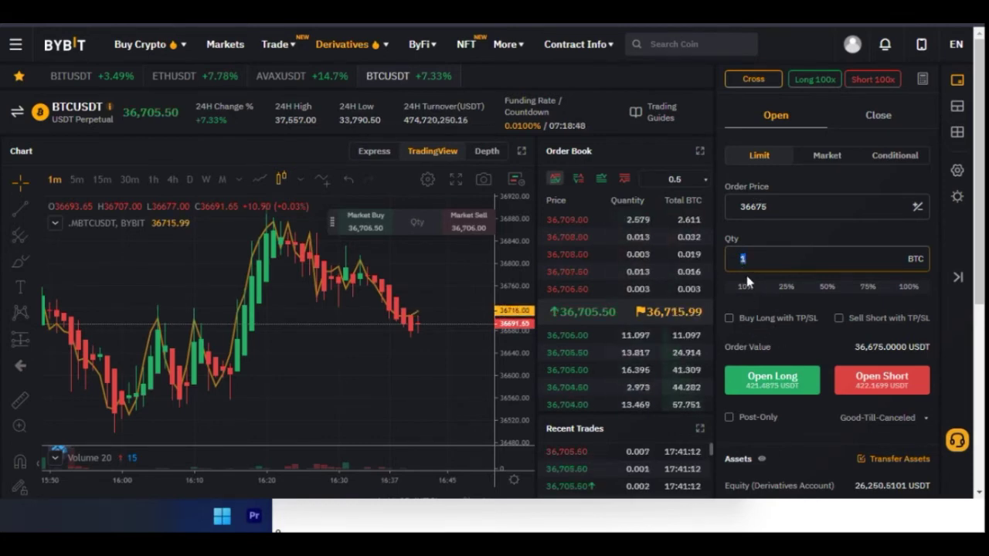
{"action": "key", "text": "BackSpace"}
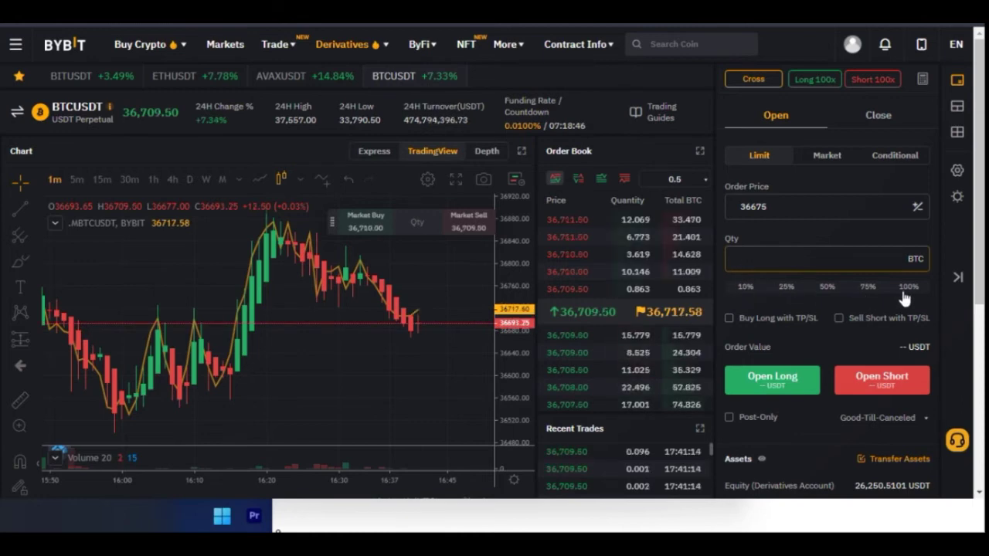
{"action": "left_click", "coordinate": [747, 291]}
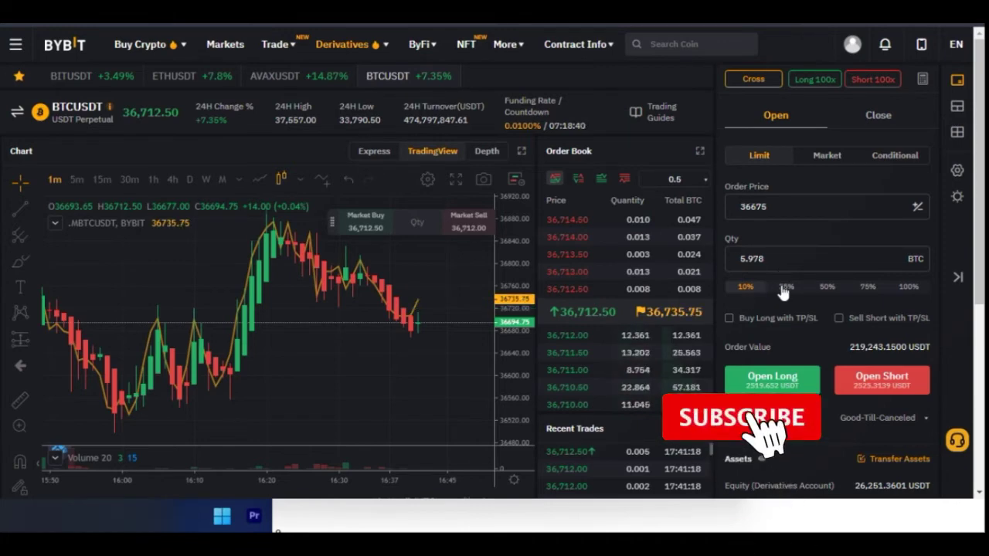
{"action": "left_click", "coordinate": [787, 287]}
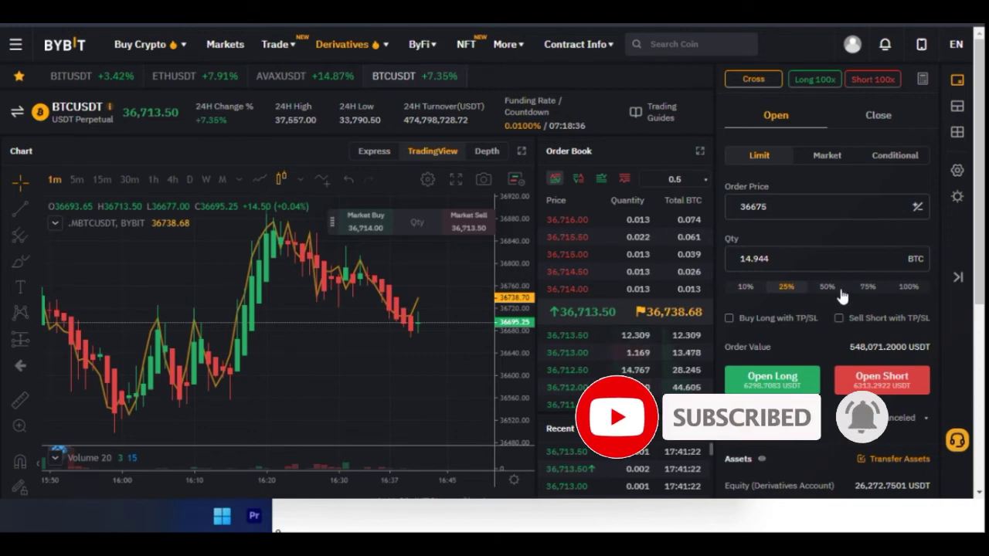
{"action": "left_click", "coordinate": [907, 287]}
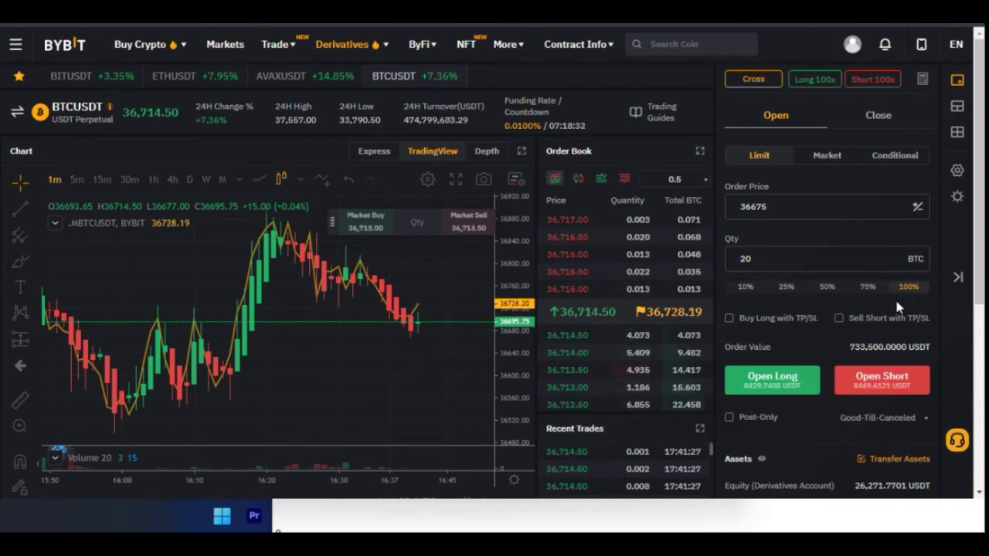
{"action": "left_click", "coordinate": [745, 287]}
Enter an order quantity of 0.05 BTC and change it to 0.08 BTC.
{"action": "double_click", "coordinate": [749, 260]}
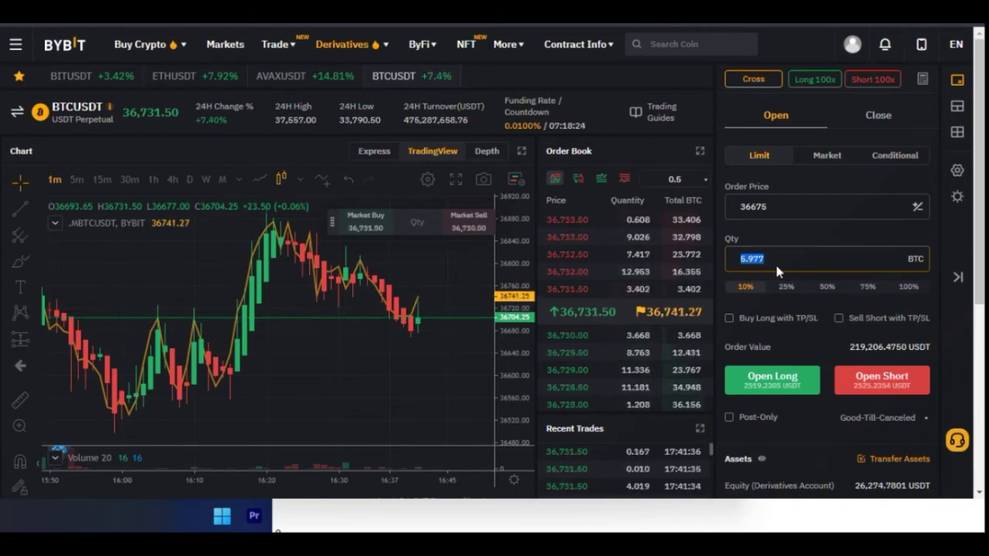
{"action": "type", "text": "0"}
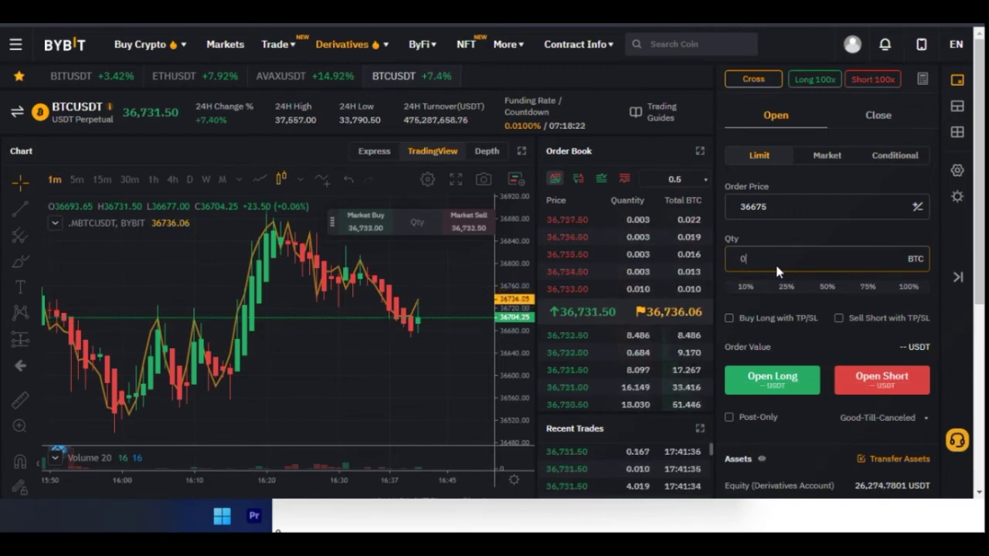
{"action": "type", "text": ".05"}
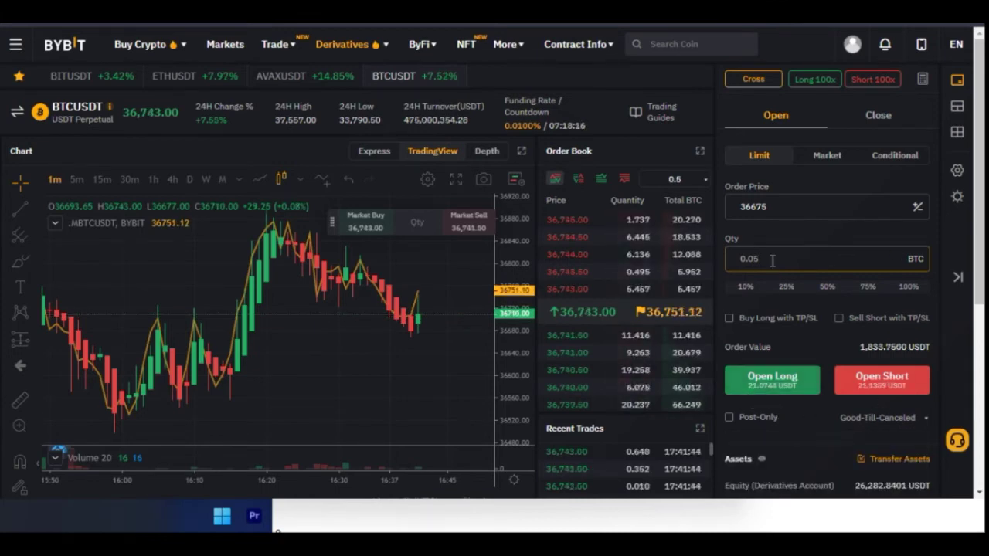
{"action": "left_click", "coordinate": [769, 392]}
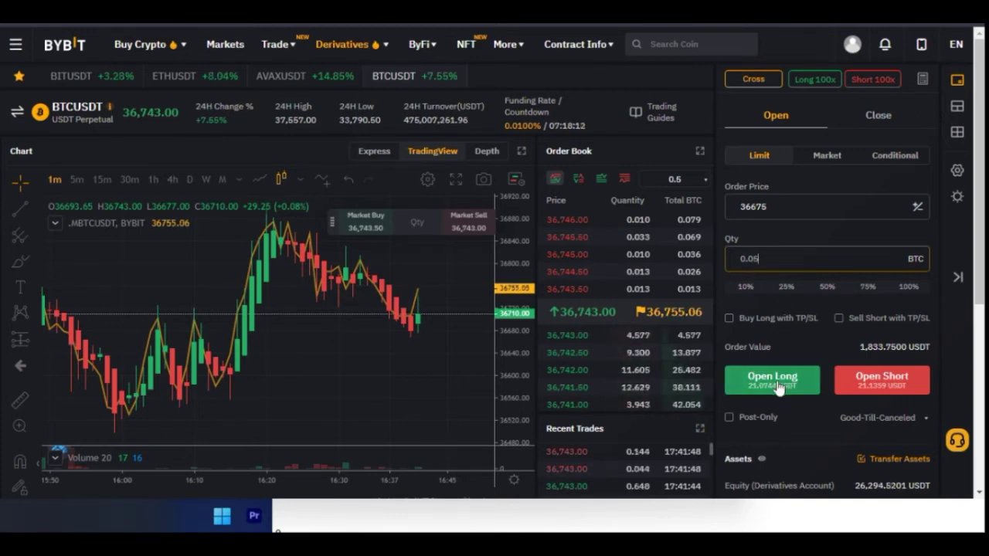
{"action": "key", "text": "BackSpace"}
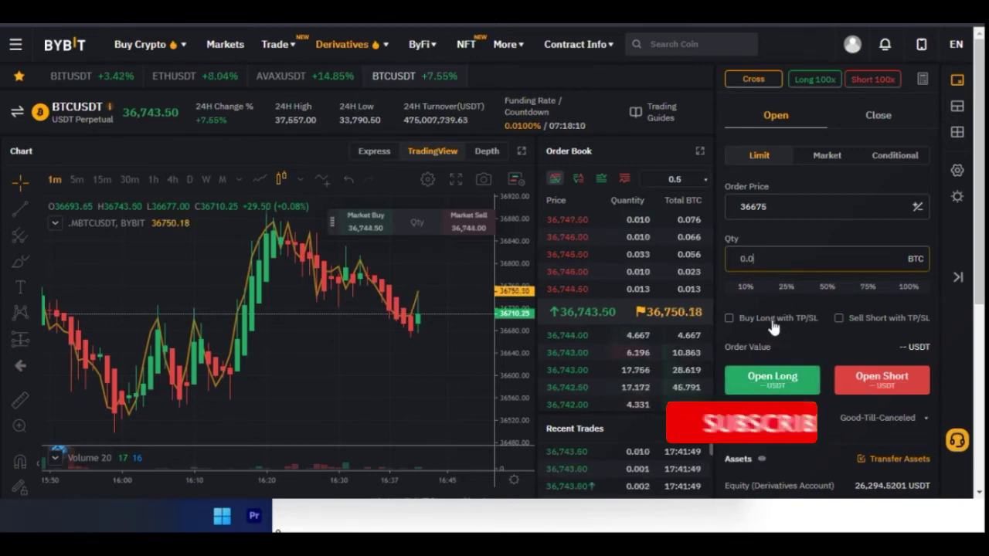
{"action": "type", "text": "8"}
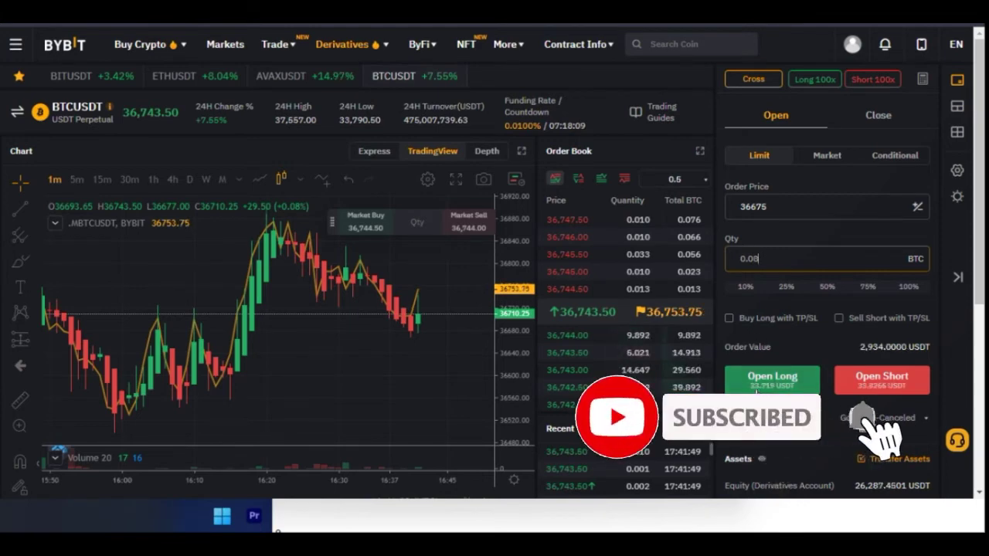
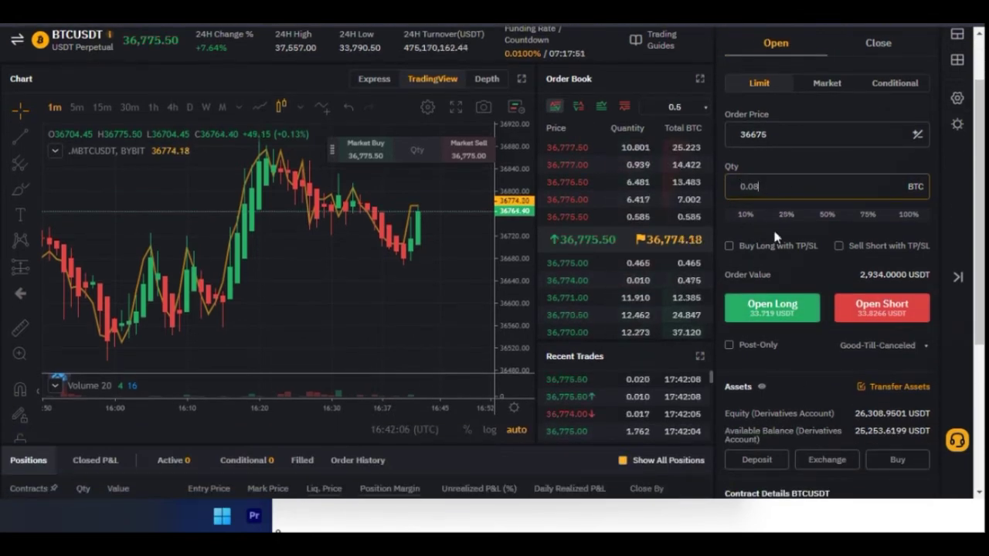
Enable Buy Long with TP/SL, apply the 150% take-profit preset and check its expected profit.
{"action": "scroll", "coordinate": [804, 309], "scroll_direction": "up", "scroll_amount": 1}
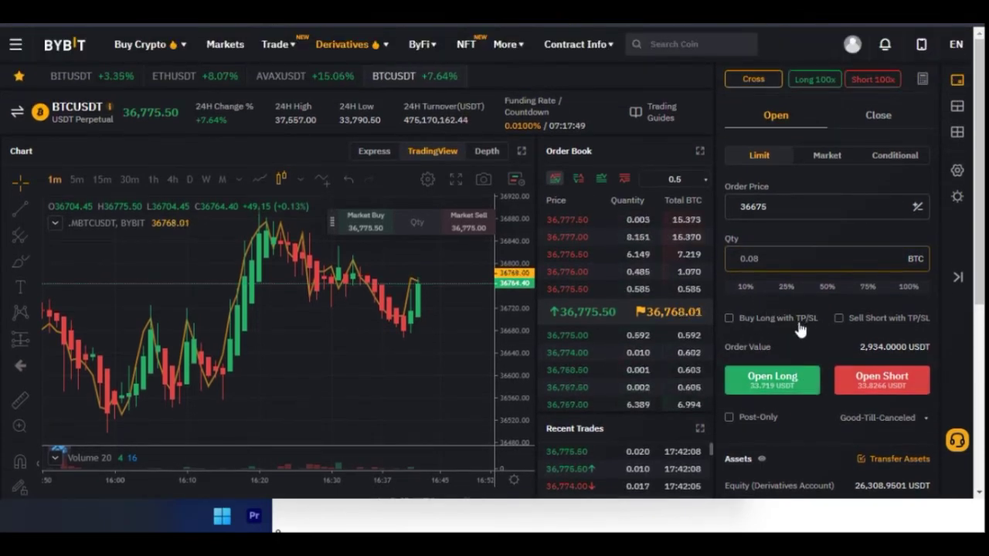
{"action": "left_click", "coordinate": [730, 319]}
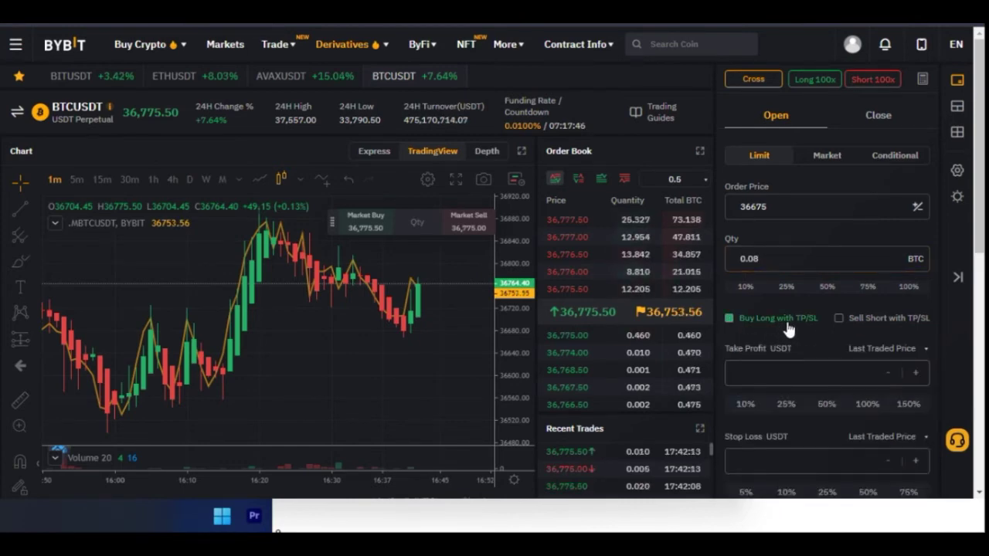
{"action": "scroll", "coordinate": [788, 308], "scroll_direction": "down", "scroll_amount": 2}
{"action": "scroll", "coordinate": [788, 307], "scroll_direction": "down", "scroll_amount": 1}
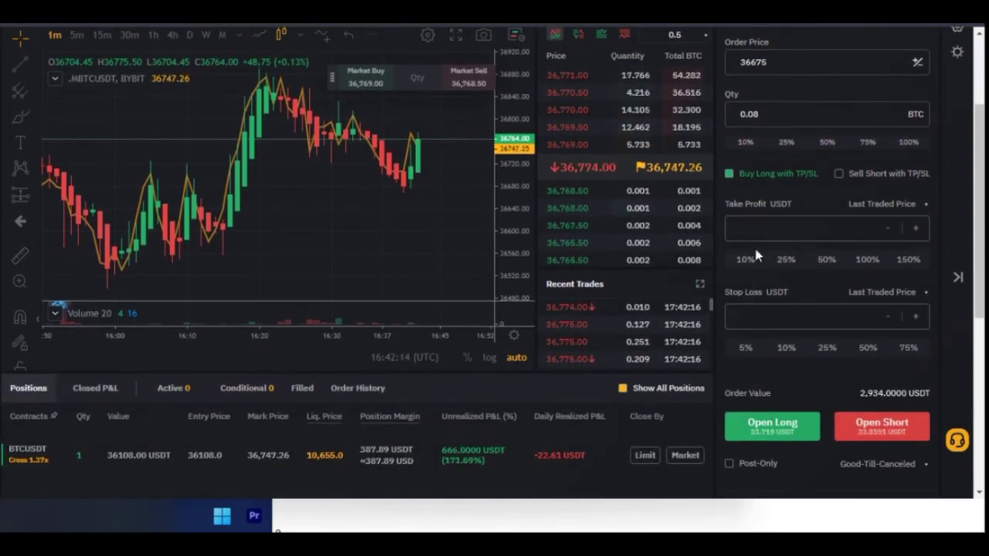
{"action": "left_click", "coordinate": [909, 263]}
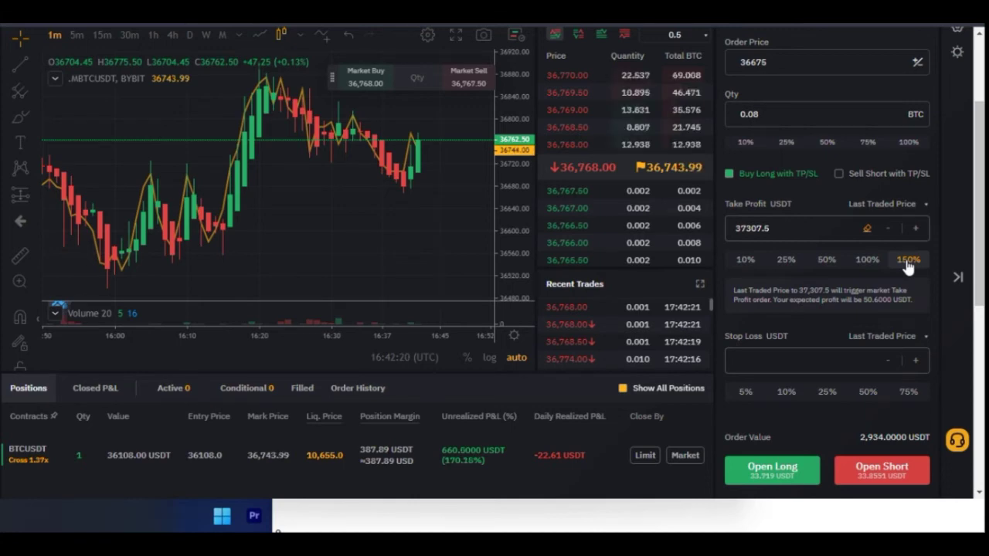
{"action": "scroll", "coordinate": [850, 296], "scroll_direction": "up", "scroll_amount": 1}
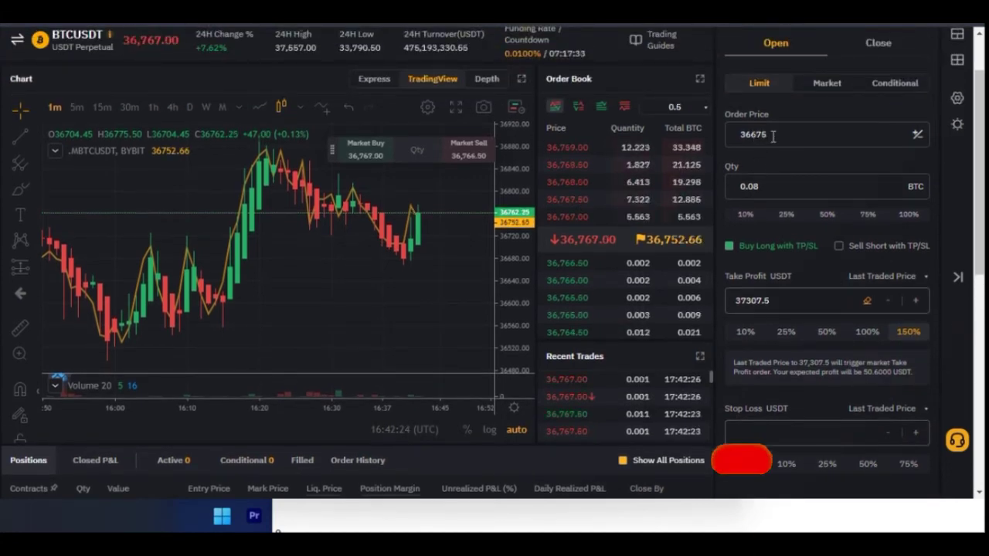
{"action": "scroll", "coordinate": [777, 301], "scroll_direction": "down", "scroll_amount": 1}
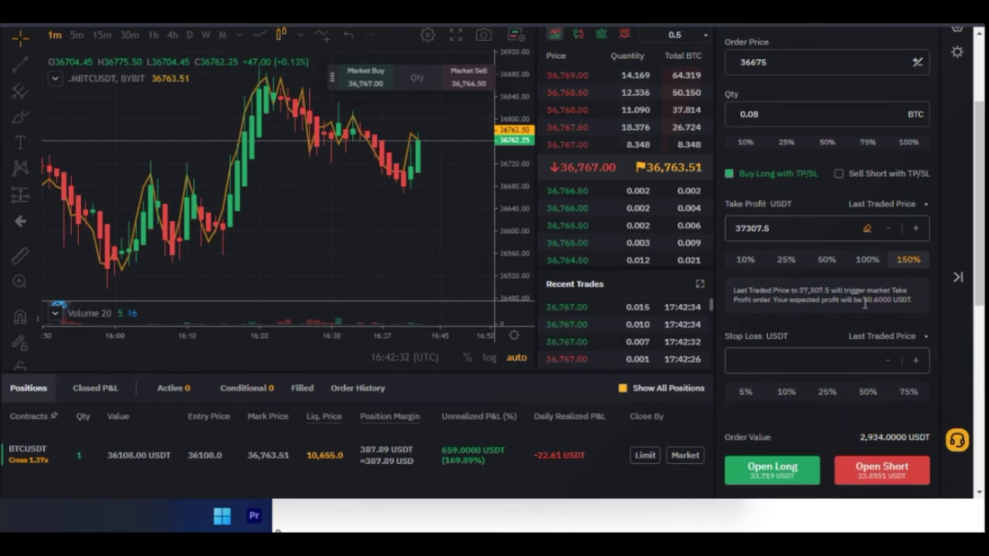
{"action": "left_click_drag", "start_coordinate": [878, 305], "coordinate": [870, 326]}
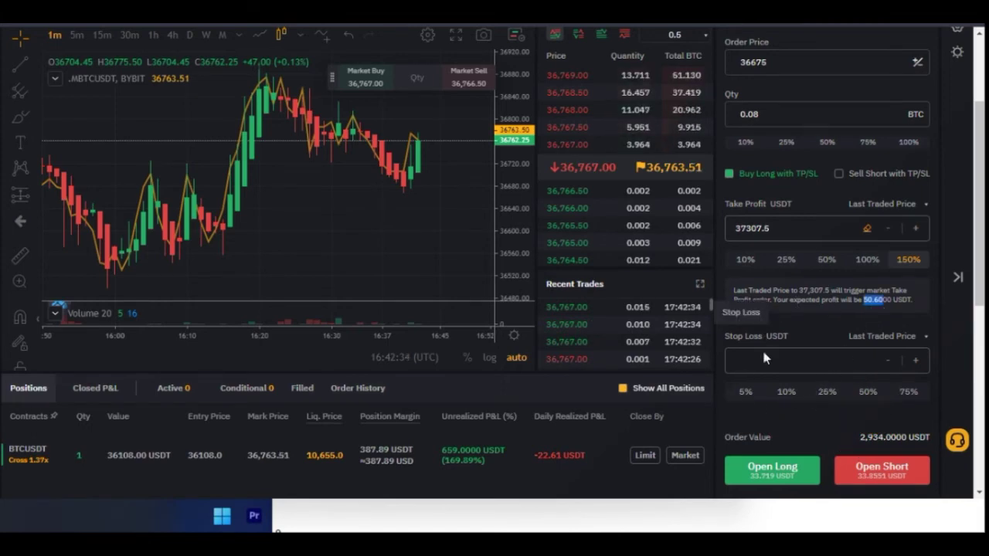
Try the 5%, 10%, 50% and 75% stop-loss presets for the long order and open the stop-loss price for editing.
{"action": "left_click", "coordinate": [747, 394]}
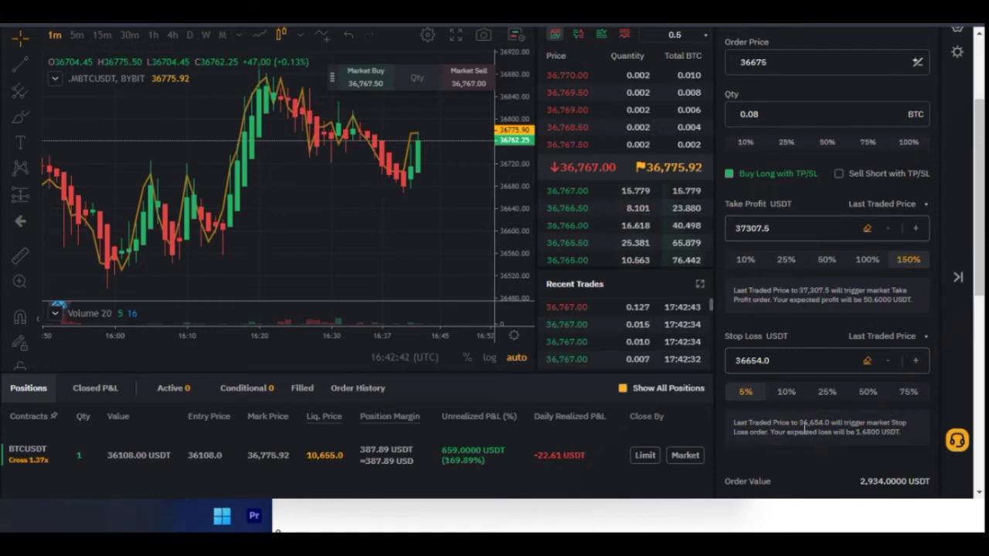
{"action": "left_click", "coordinate": [786, 395]}
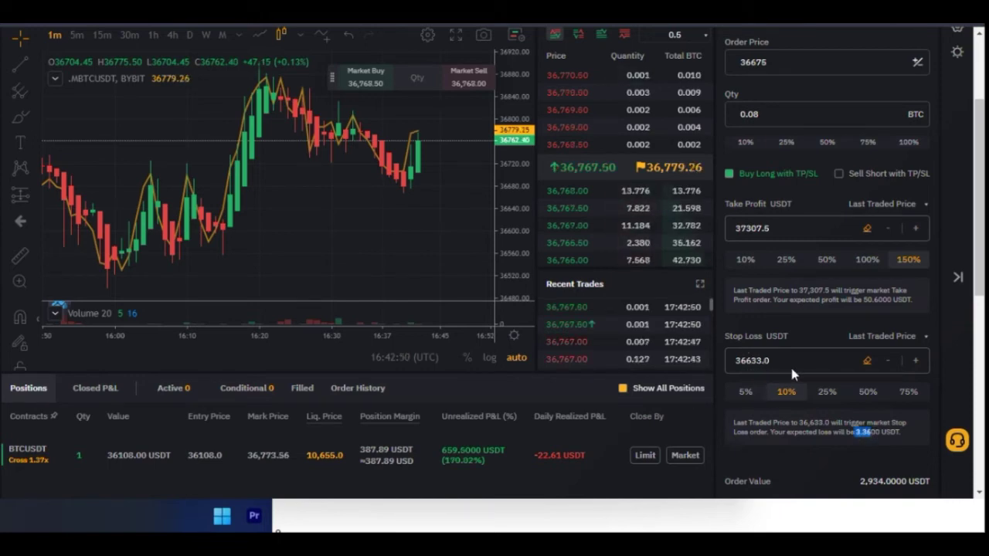
{"action": "left_click", "coordinate": [867, 393]}
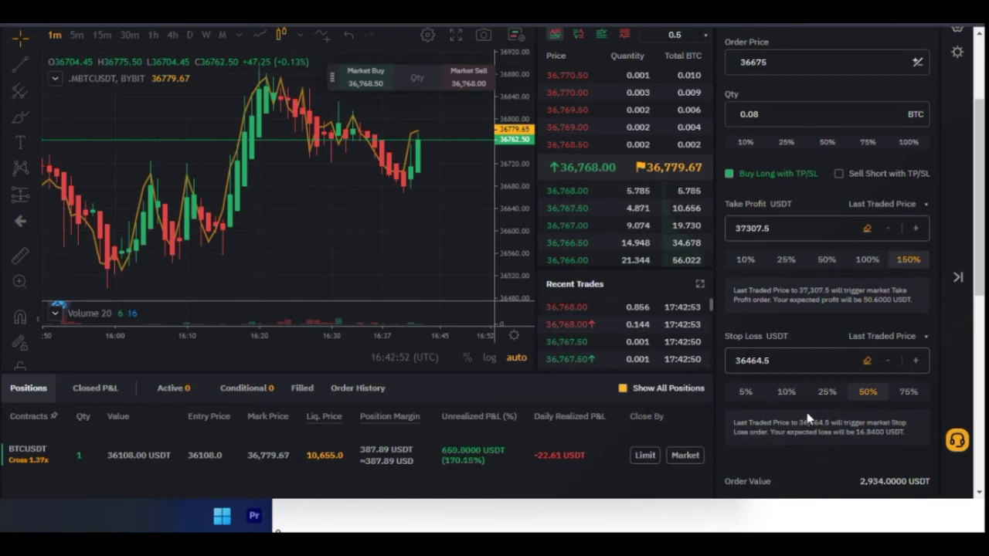
{"action": "left_click", "coordinate": [906, 394]}
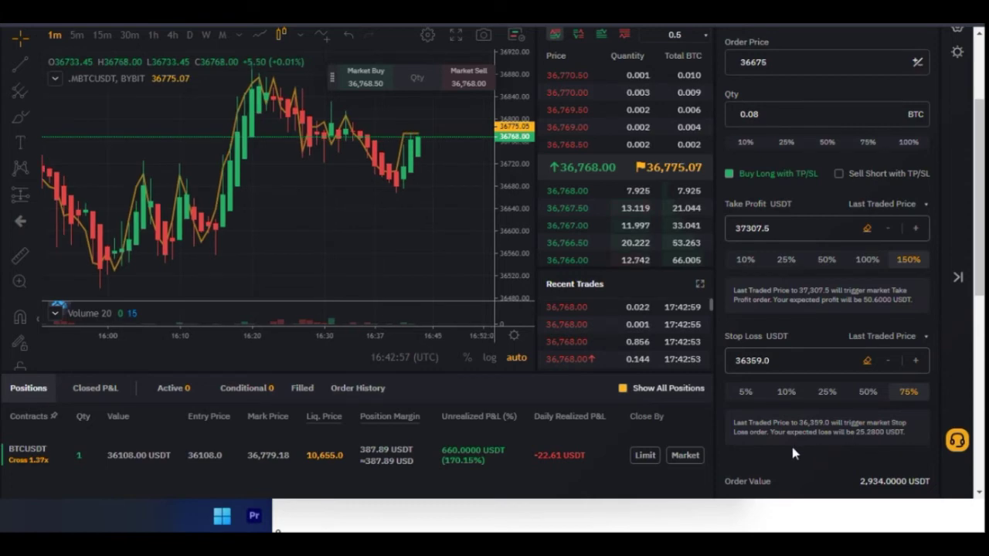
{"action": "left_click", "coordinate": [736, 359]}
{"action": "double_click", "coordinate": [758, 367]}
{"action": "left_click", "coordinate": [775, 367]}
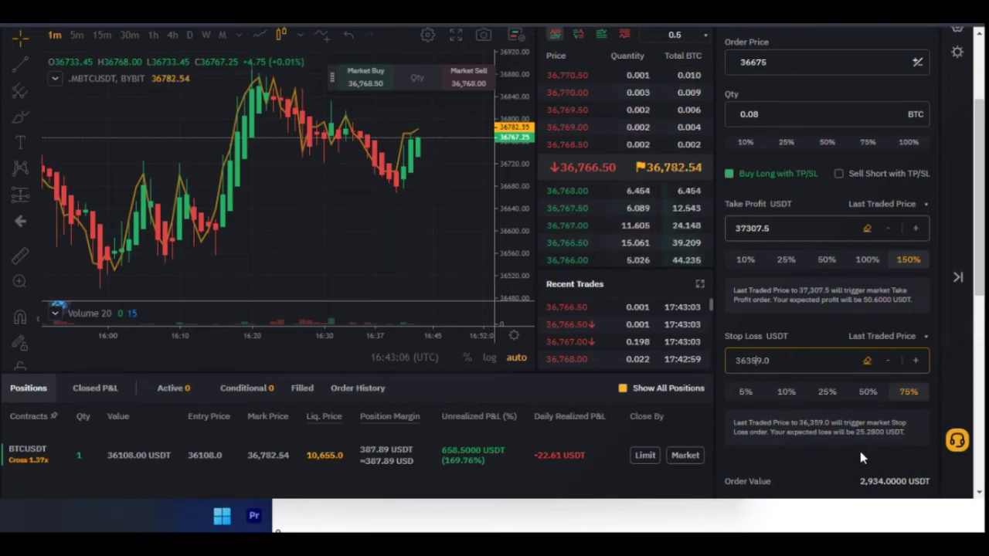
{"action": "left_click_drag", "start_coordinate": [856, 433], "coordinate": [864, 434]}
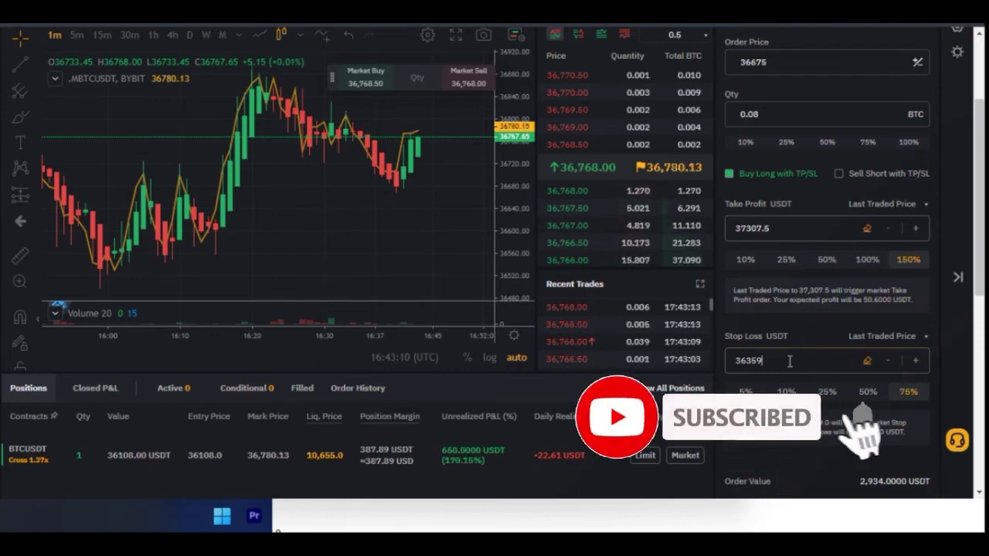
{"action": "left_click_drag", "start_coordinate": [762, 360], "coordinate": [735, 360]}
{"action": "scroll", "coordinate": [828, 394], "scroll_direction": "down", "scroll_amount": 2}
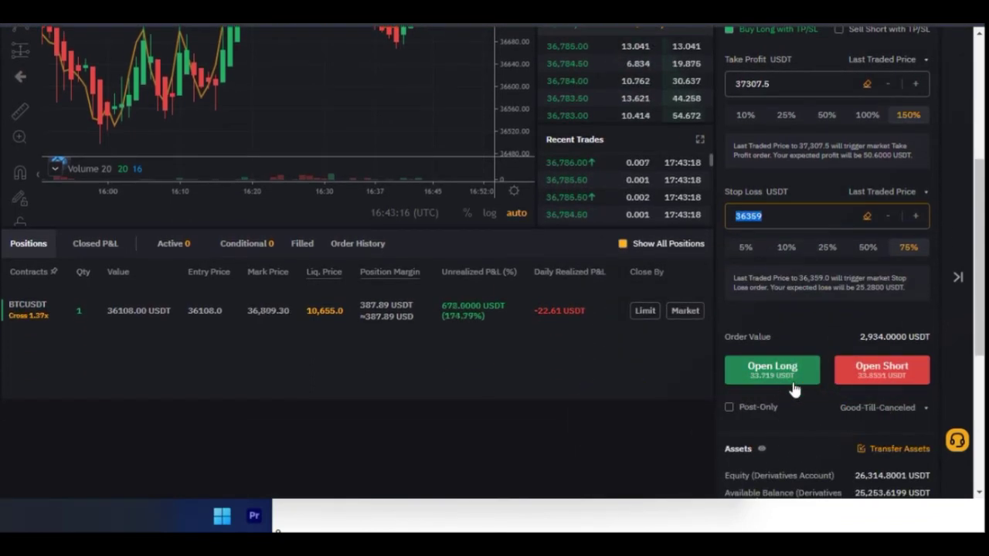
{"action": "scroll", "coordinate": [793, 391], "scroll_direction": "up", "scroll_amount": 1}
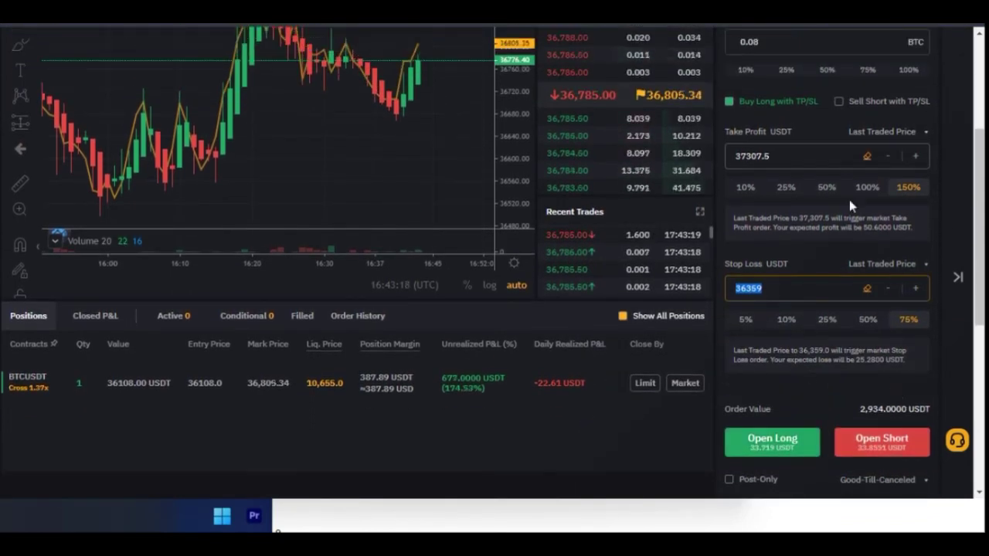
Enable Sell Short with TP/SL instead and review the order form down to the assets section.
{"action": "left_click", "coordinate": [839, 103]}
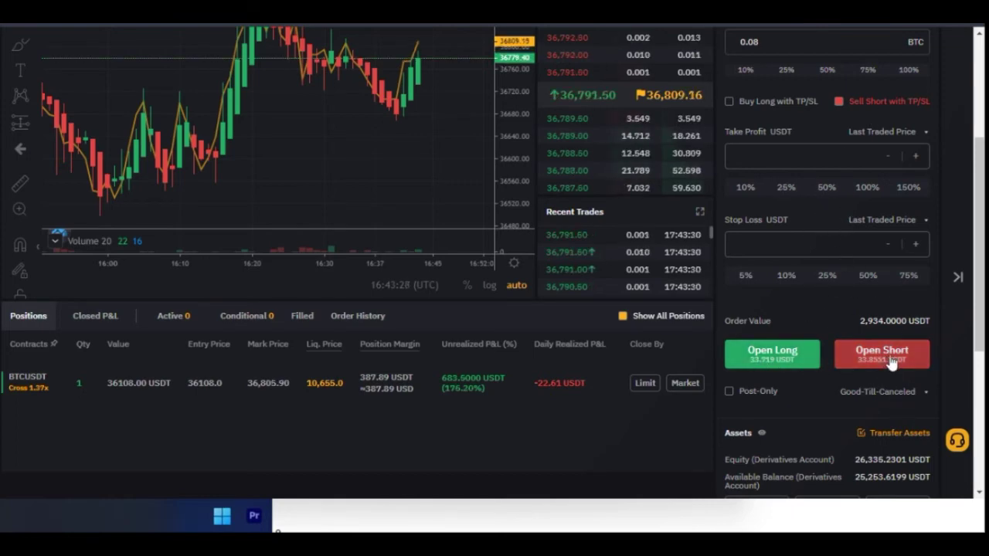
{"action": "scroll", "coordinate": [891, 364], "scroll_direction": "up", "scroll_amount": 2}
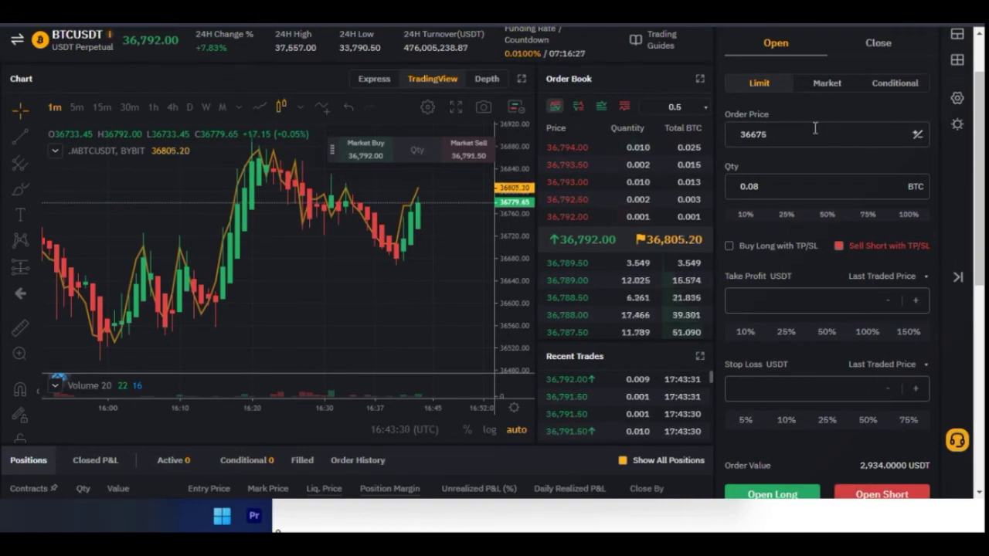
{"action": "scroll", "coordinate": [846, 224], "scroll_direction": "down", "scroll_amount": 4}
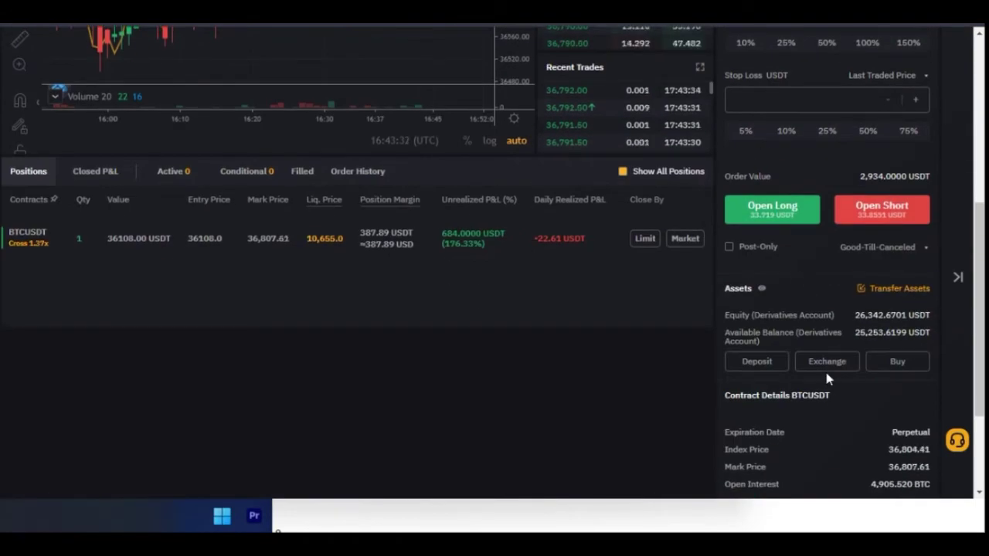
{"action": "scroll", "coordinate": [826, 373], "scroll_direction": "up", "scroll_amount": 4}
{"action": "scroll", "coordinate": [839, 100], "scroll_direction": "down", "scroll_amount": 3}
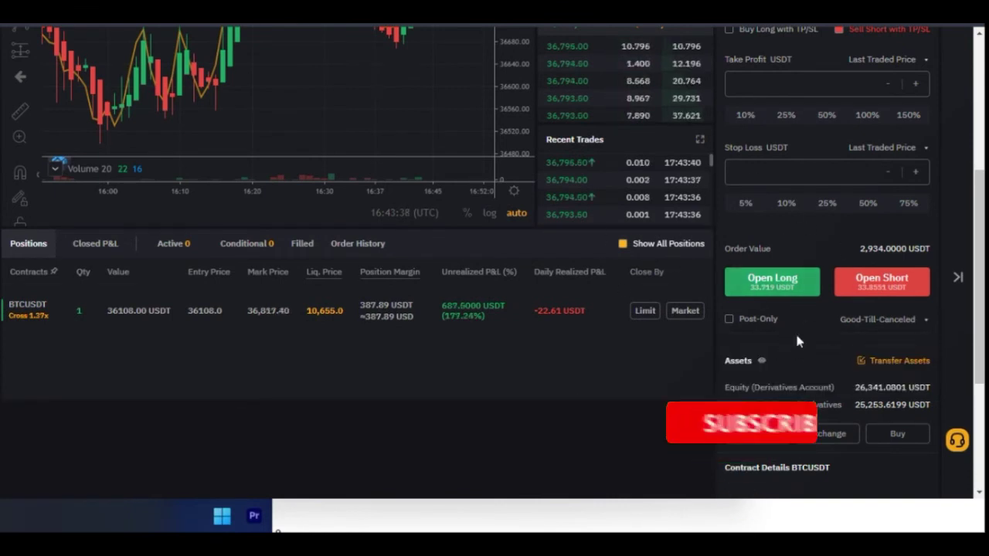
Open the asset transfer from the Spot to the Derivatives account, fill in the full 5000 USDT and close it without confirming.
{"action": "left_click", "coordinate": [890, 360]}
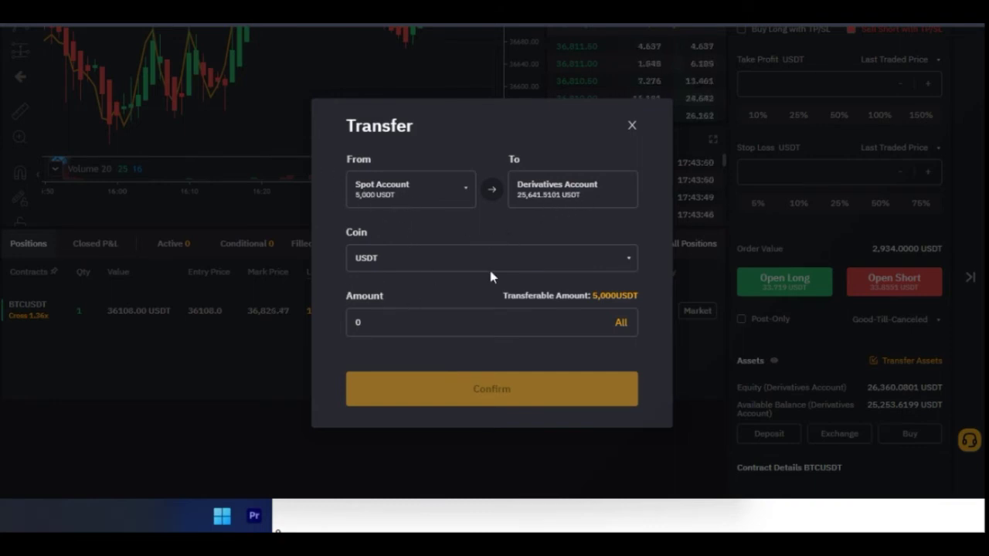
{"action": "left_click", "coordinate": [618, 323]}
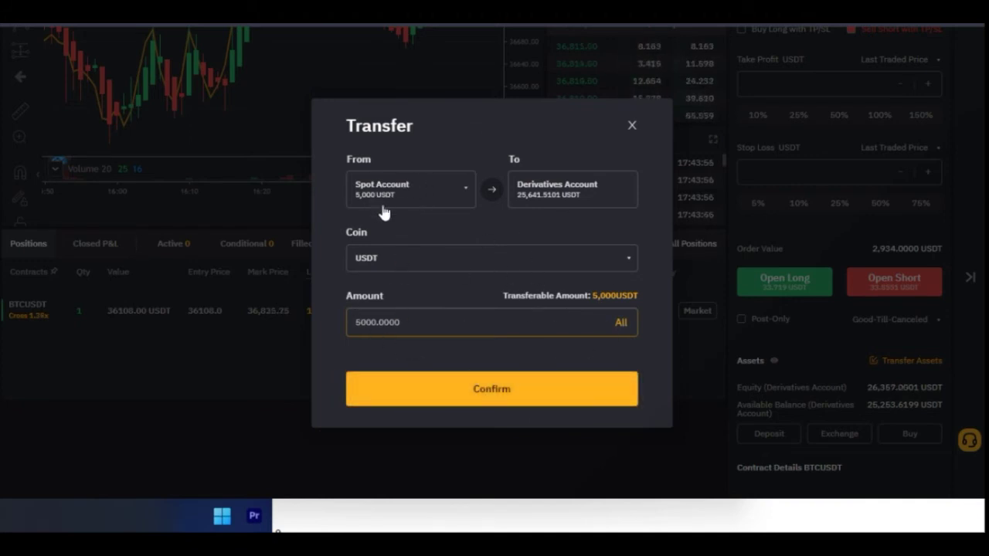
{"action": "left_click", "coordinate": [631, 125]}
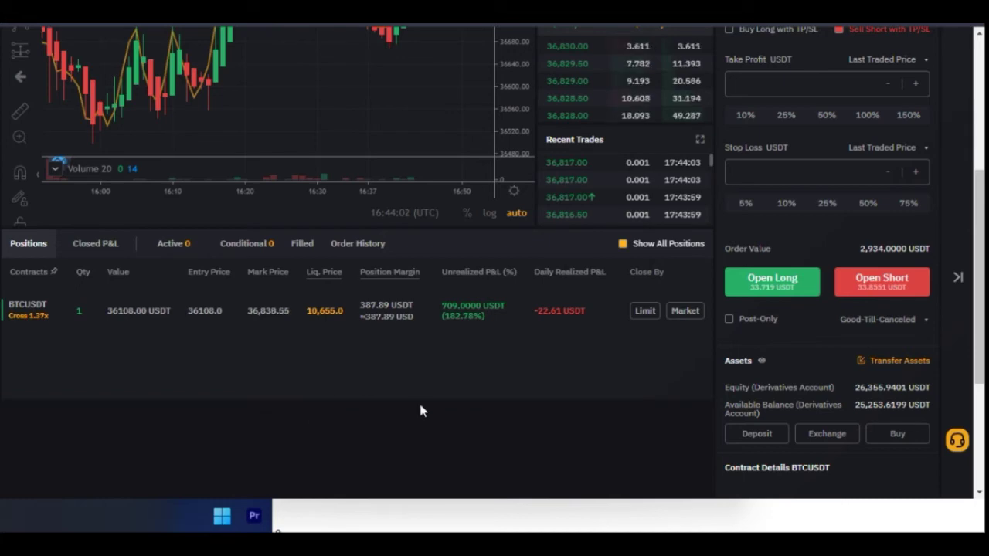
Switch to the Conditional order form and examine its trigger price, price type, quantity and TP/SL options.
{"action": "scroll", "coordinate": [826, 294], "scroll_direction": "up", "scroll_amount": 5}
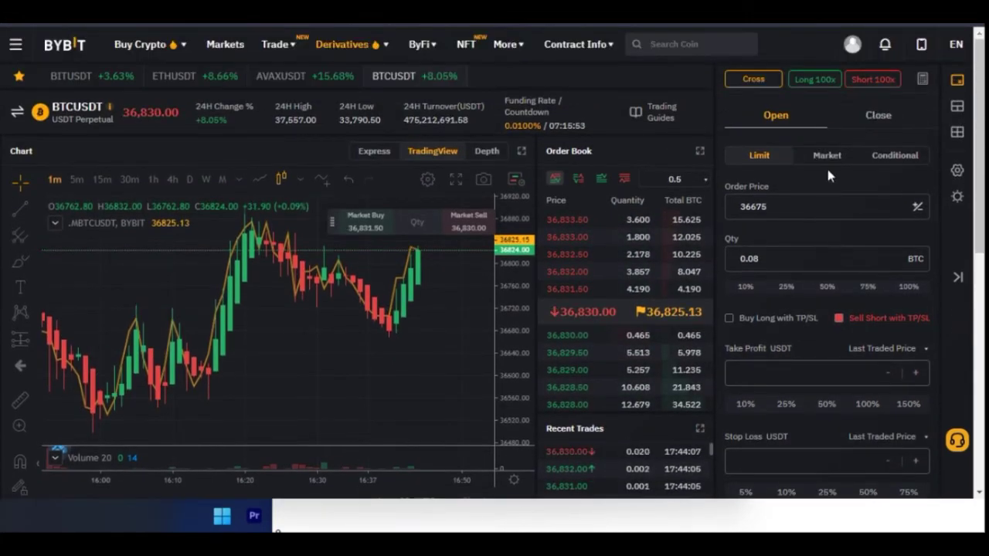
{"action": "left_click", "coordinate": [897, 162]}
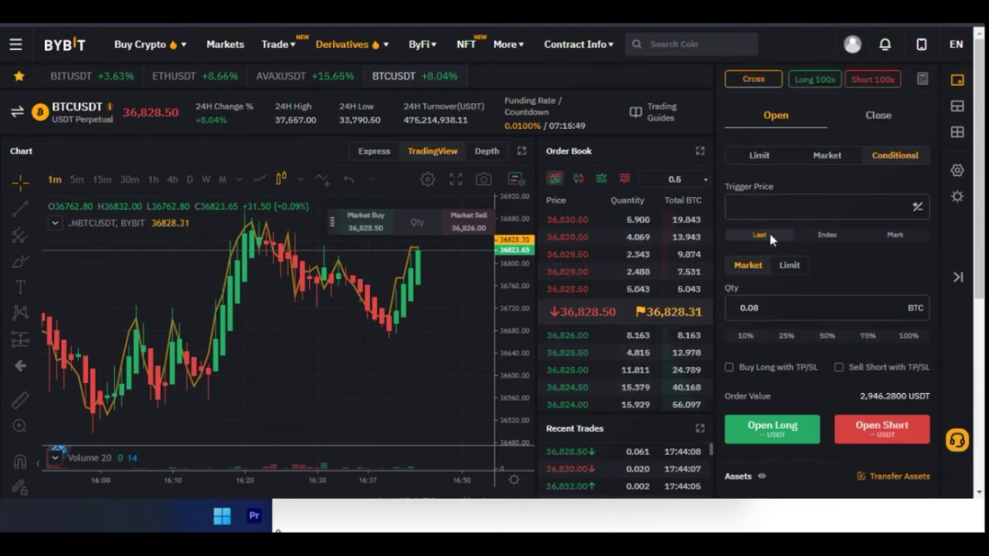
{"action": "left_click", "coordinate": [805, 204]}
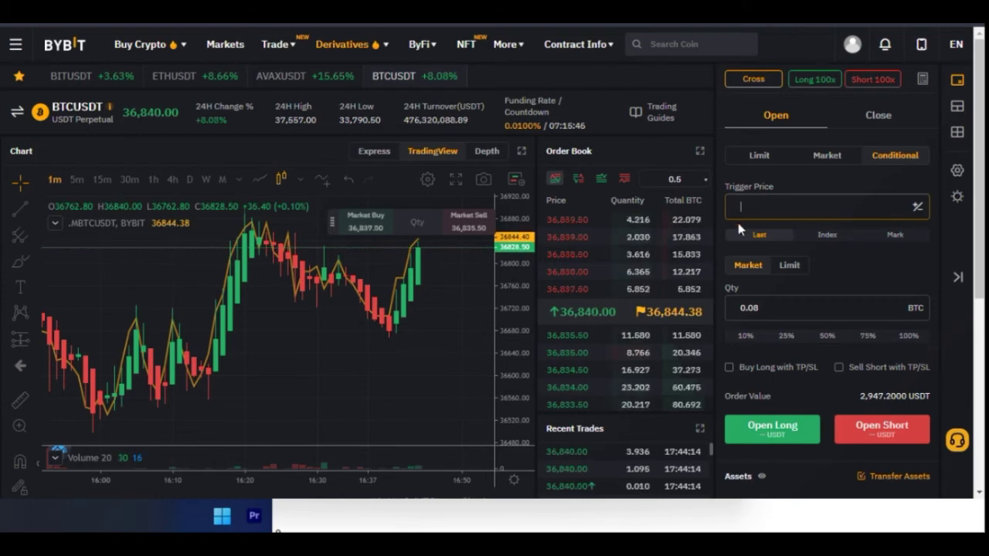
{"action": "mouse_move", "coordinate": [741, 231]}
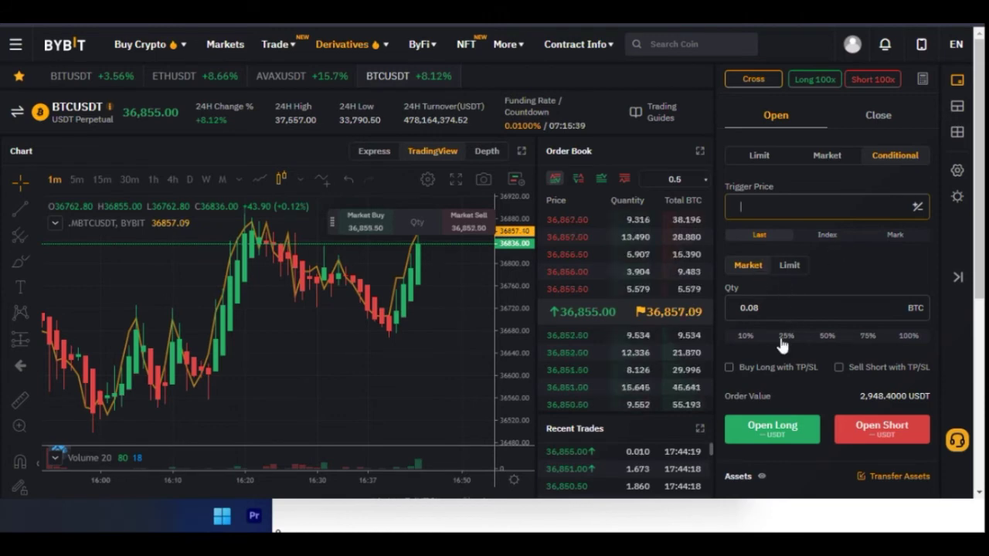
{"action": "left_click", "coordinate": [773, 308]}
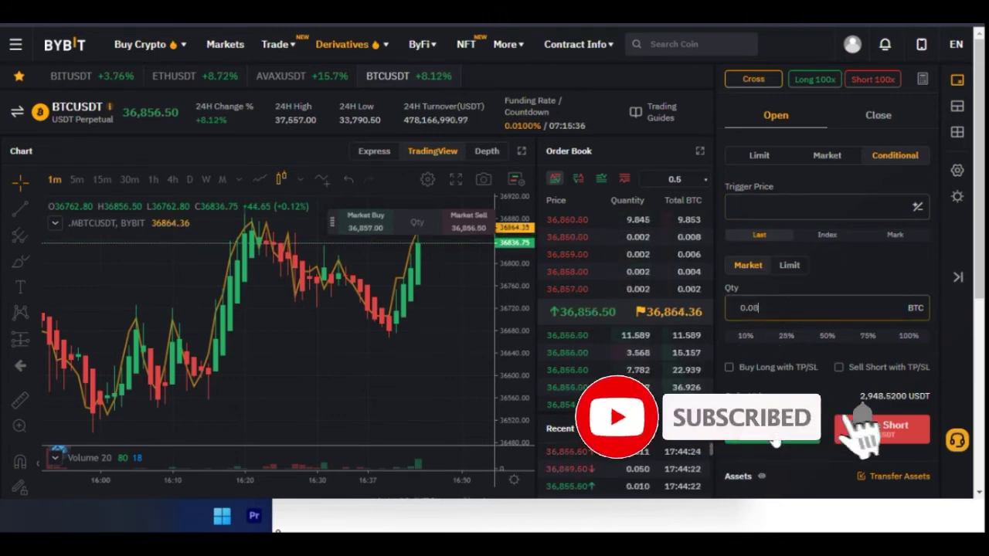
{"action": "scroll", "coordinate": [794, 316], "scroll_direction": "down", "scroll_amount": 1}
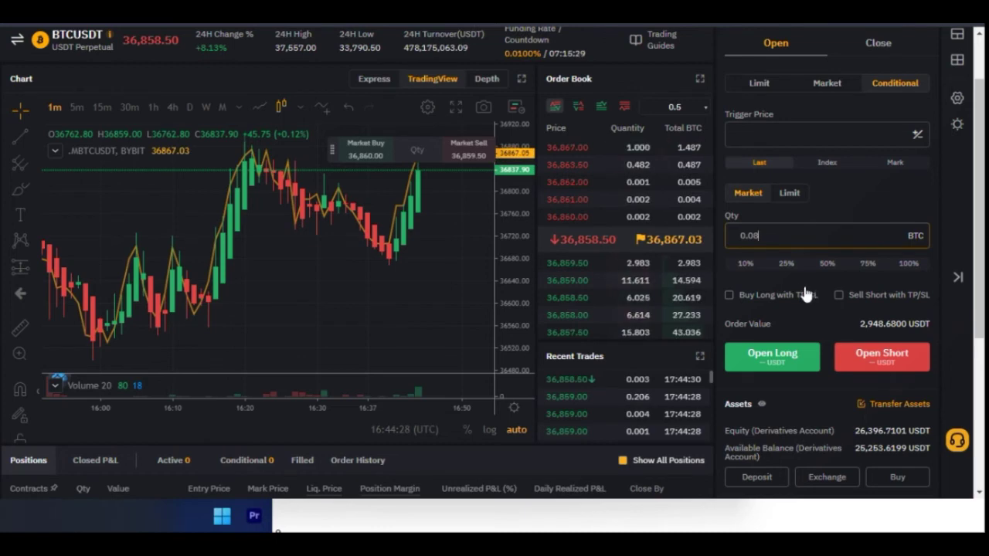
Review the open positions, active orders and conditional orders lists below the chart and return to the positions list.
{"action": "scroll", "coordinate": [835, 317], "scroll_direction": "down", "scroll_amount": 2}
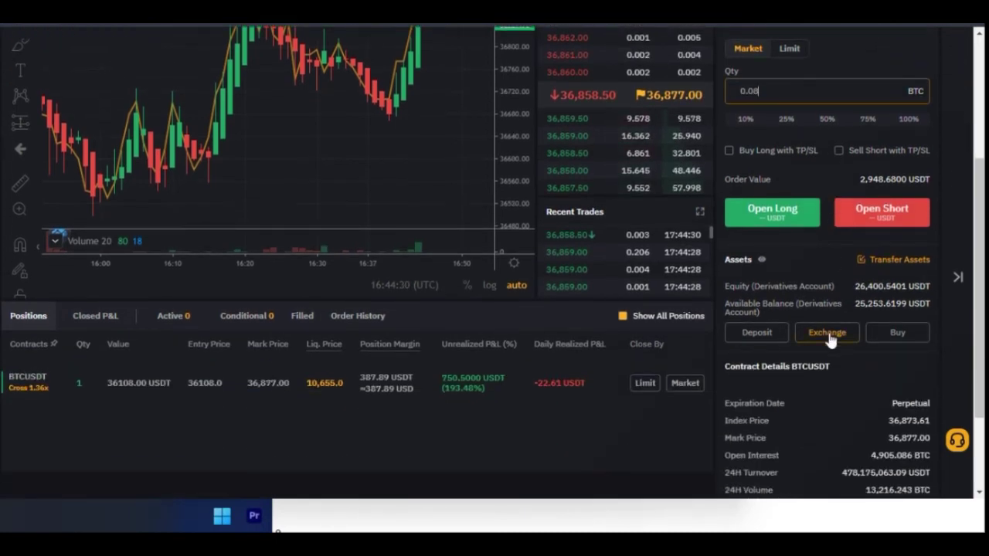
{"action": "scroll", "coordinate": [782, 286], "scroll_direction": "down", "scroll_amount": 1}
{"action": "scroll", "coordinate": [782, 286], "scroll_direction": "down", "scroll_amount": 1}
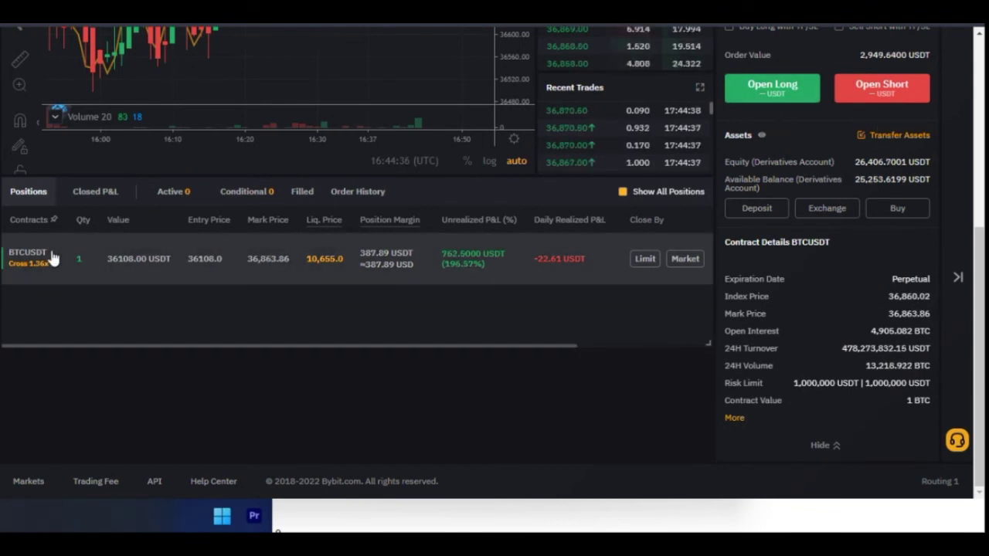
{"action": "mouse_move", "coordinate": [31, 218]}
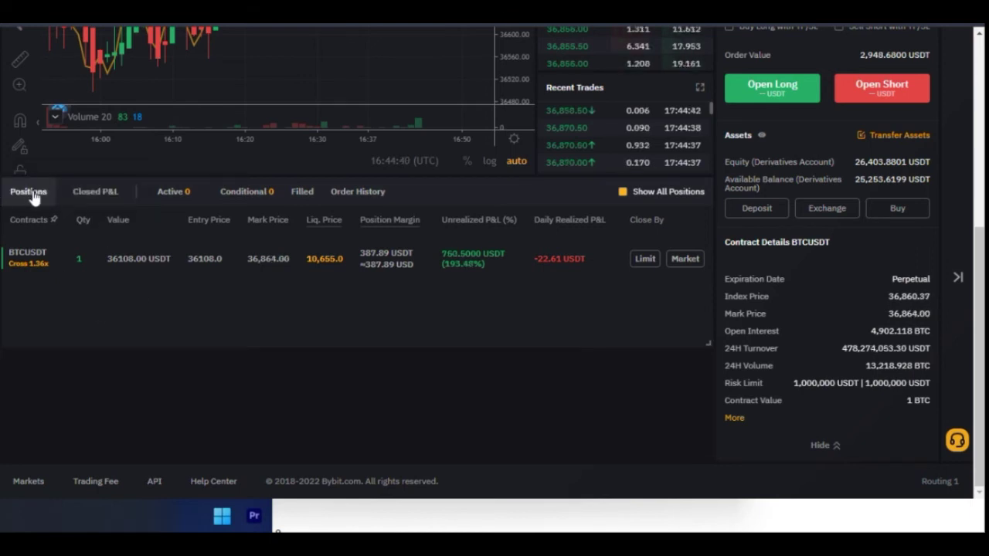
{"action": "left_click", "coordinate": [172, 198]}
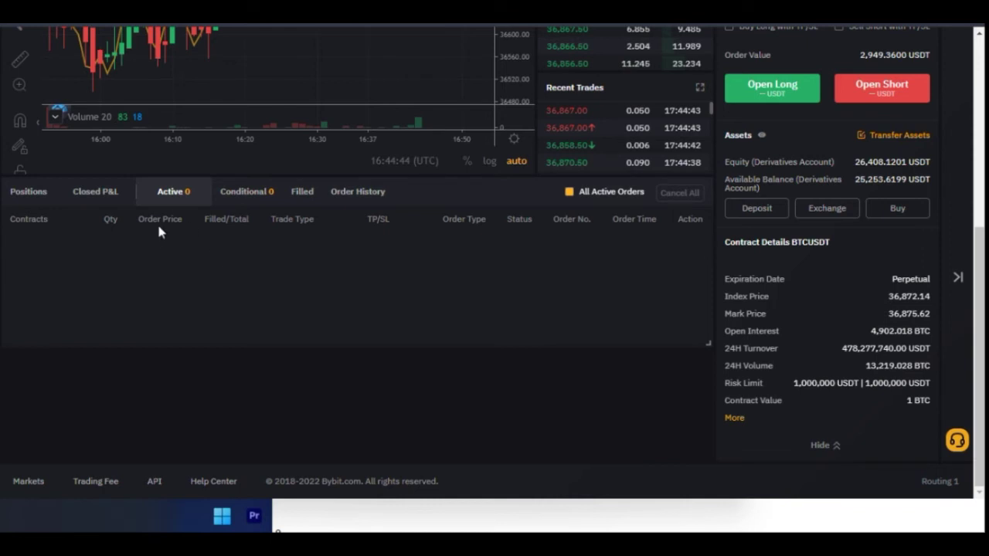
{"action": "left_click", "coordinate": [242, 198]}
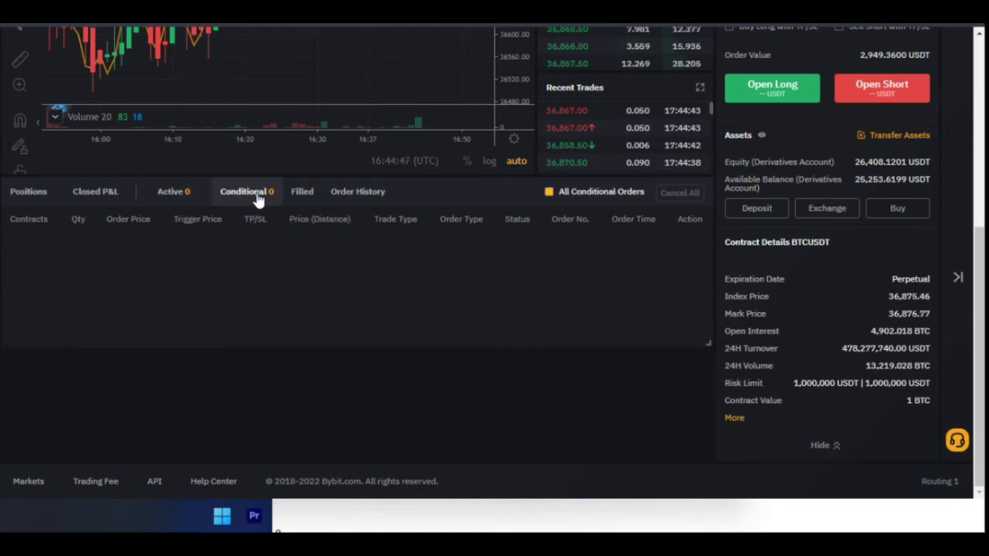
{"action": "left_click", "coordinate": [28, 193]}
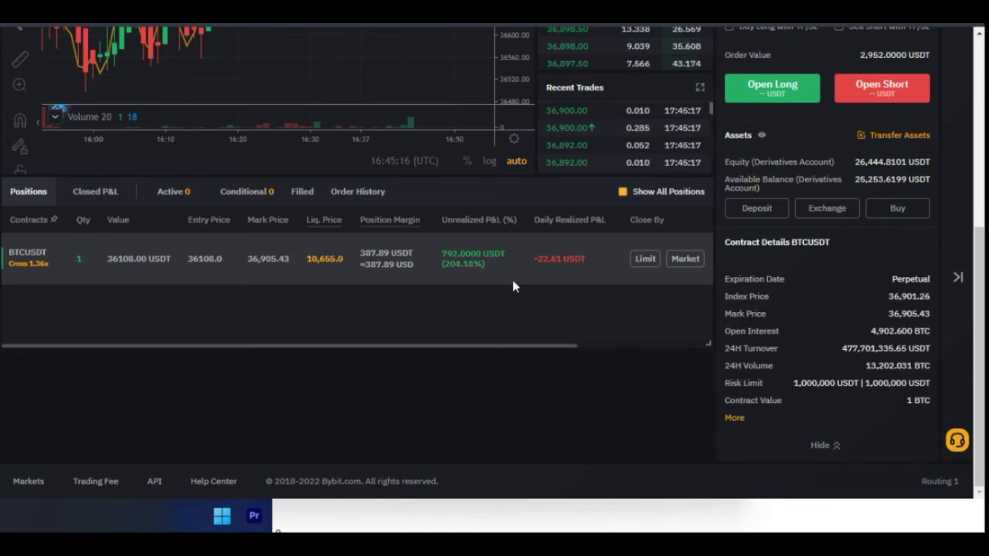
Examine the BTCUSDT position's unrealized P&L and liquidation price together with the Derivatives account equity.
{"action": "mouse_move", "coordinate": [450, 258]}
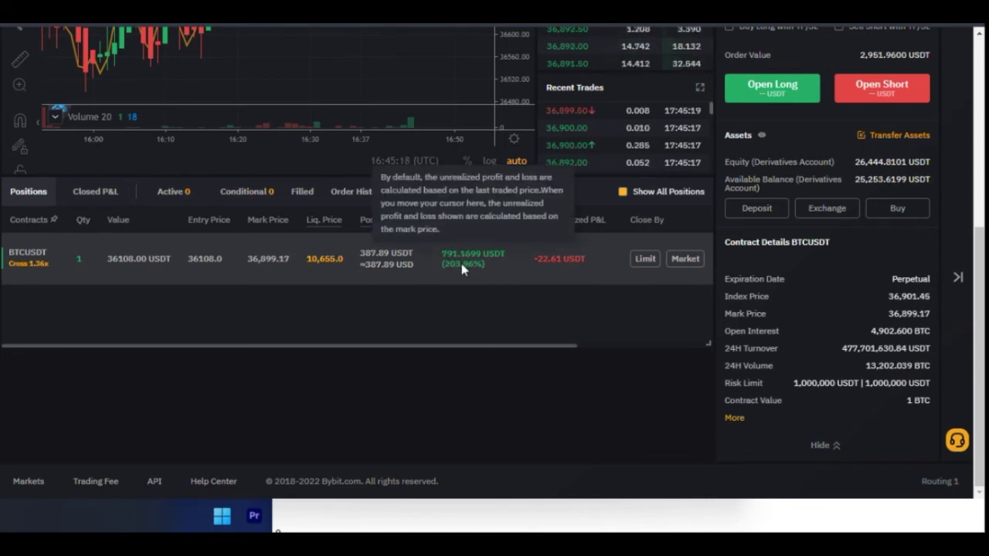
{"action": "mouse_move", "coordinate": [325, 223]}
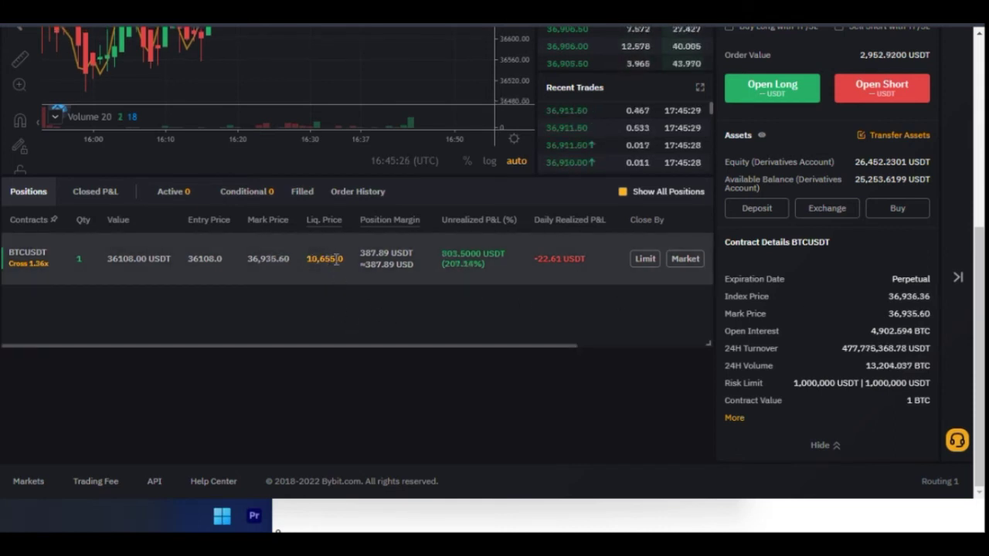
{"action": "scroll", "coordinate": [863, 323], "scroll_direction": "up", "scroll_amount": 1}
{"action": "scroll", "coordinate": [863, 323], "scroll_direction": "up", "scroll_amount": 3}
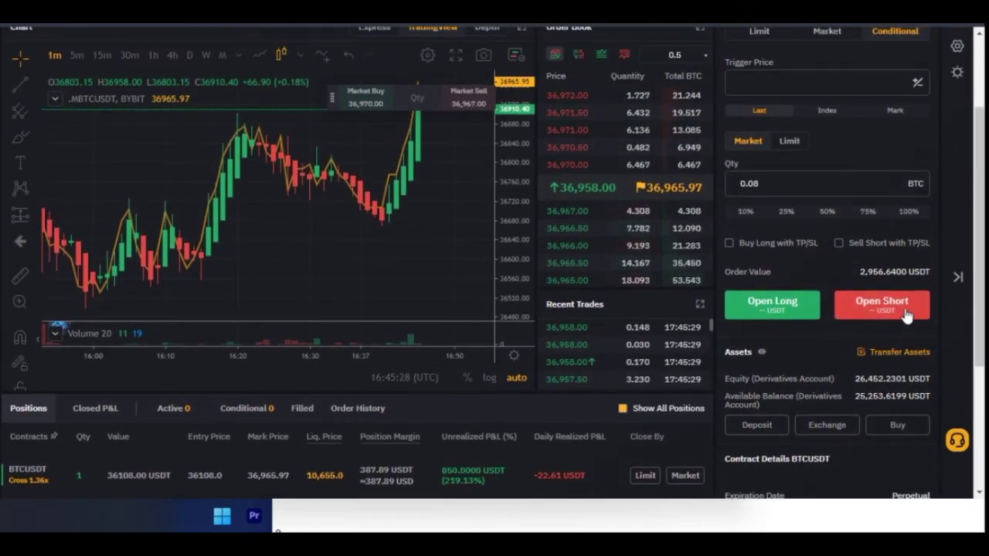
{"action": "left_click_drag", "start_coordinate": [856, 378], "coordinate": [904, 379]}
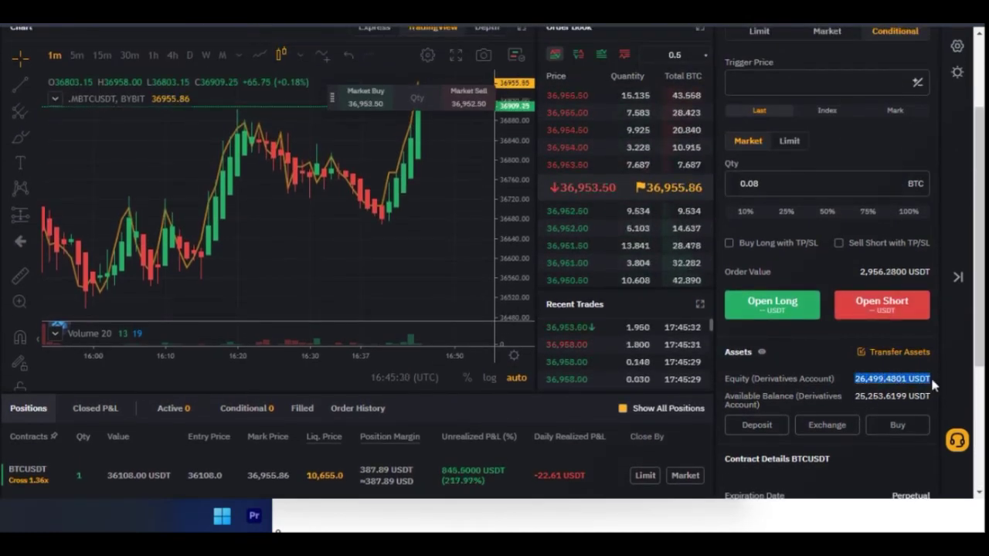
{"action": "scroll", "coordinate": [889, 317], "scroll_direction": "up", "scroll_amount": 2}
{"action": "scroll", "coordinate": [804, 208], "scroll_direction": "down", "scroll_amount": 4}
{"action": "left_click_drag", "start_coordinate": [307, 310], "coordinate": [338, 309]}
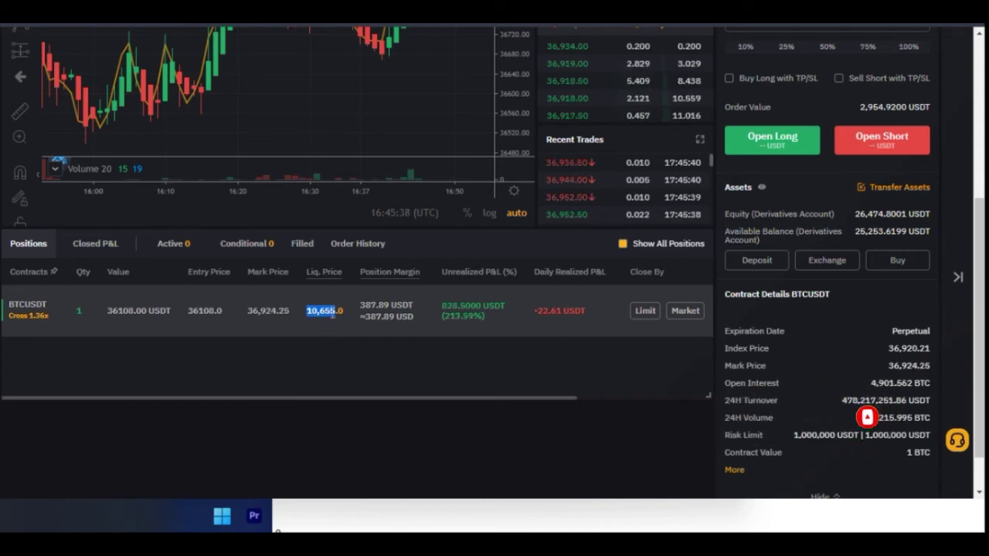
{"action": "left_click", "coordinate": [319, 370]}
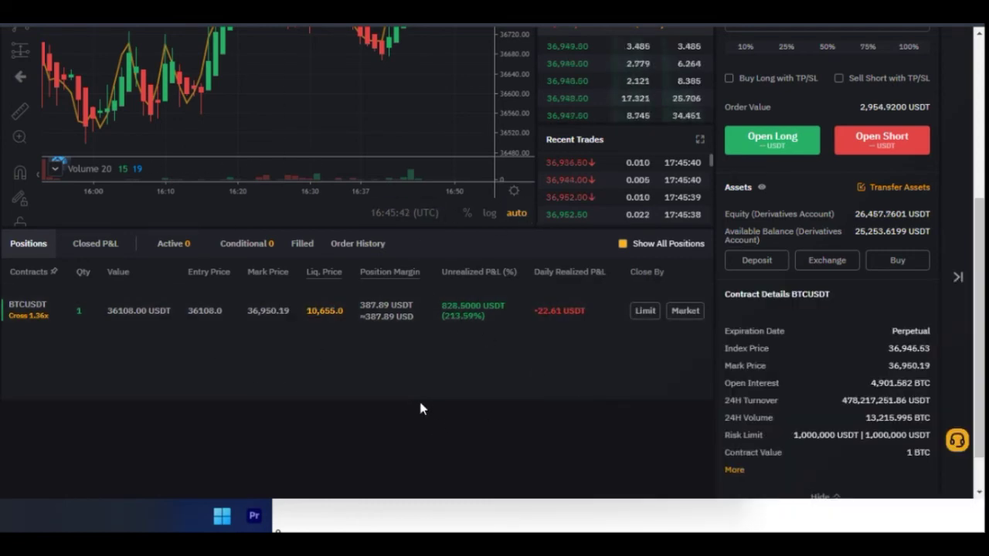
Examine the BTCUSDT position's margin, unrealized P&L, daily realized P&L and the contract's funding rate explanation.
{"action": "mouse_move", "coordinate": [402, 279]}
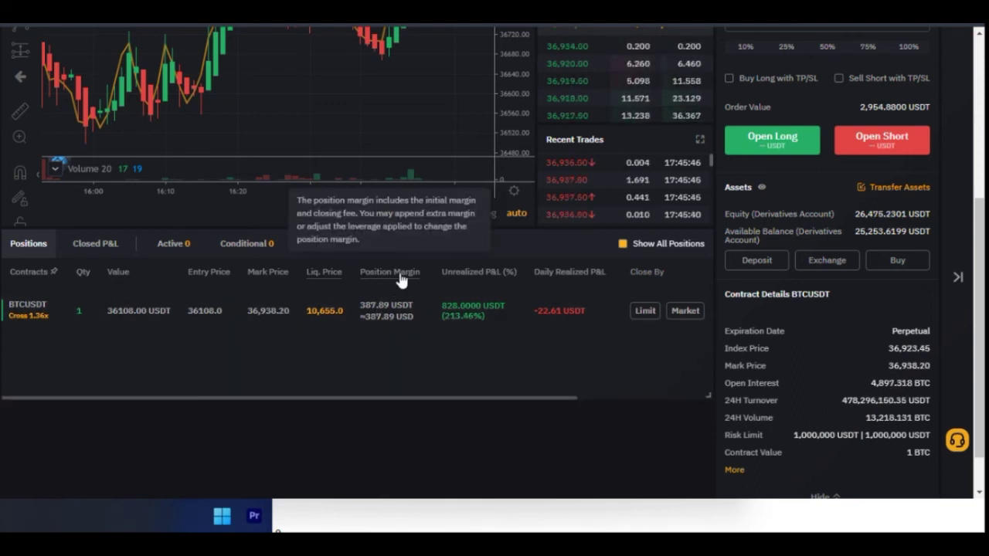
{"action": "left_click_drag", "start_coordinate": [361, 306], "coordinate": [385, 306]}
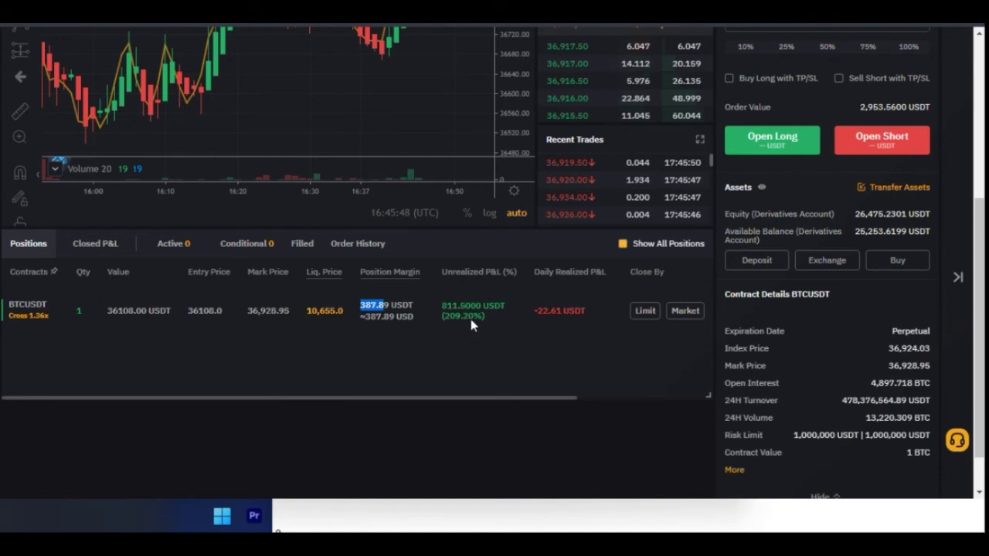
{"action": "double_click", "coordinate": [446, 310]}
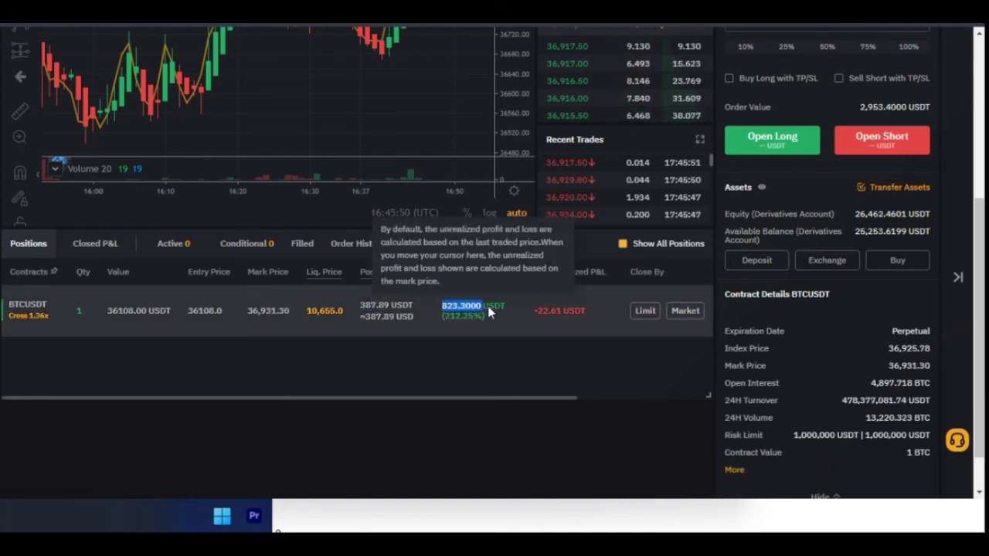
{"action": "left_click", "coordinate": [456, 375]}
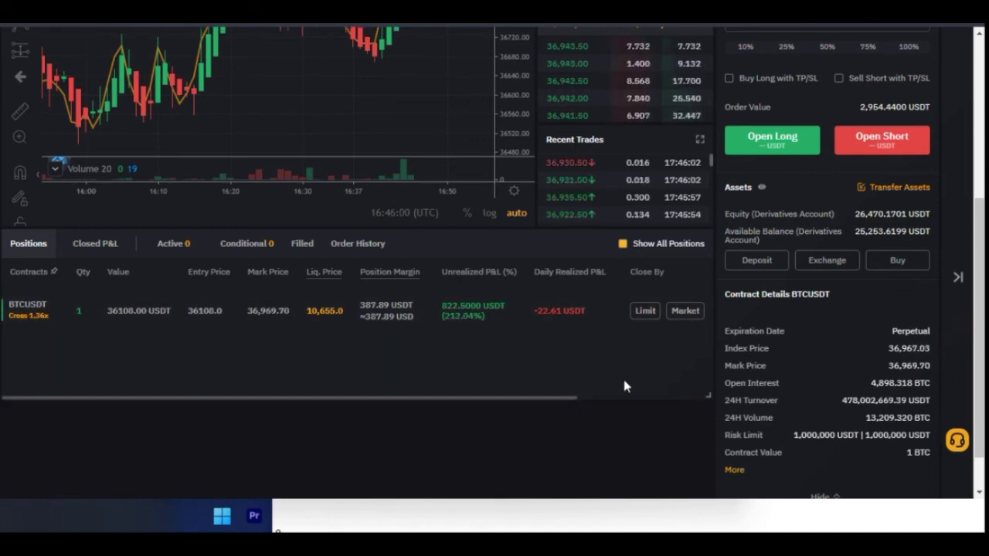
{"action": "scroll", "coordinate": [866, 369], "scroll_direction": "up", "scroll_amount": 4}
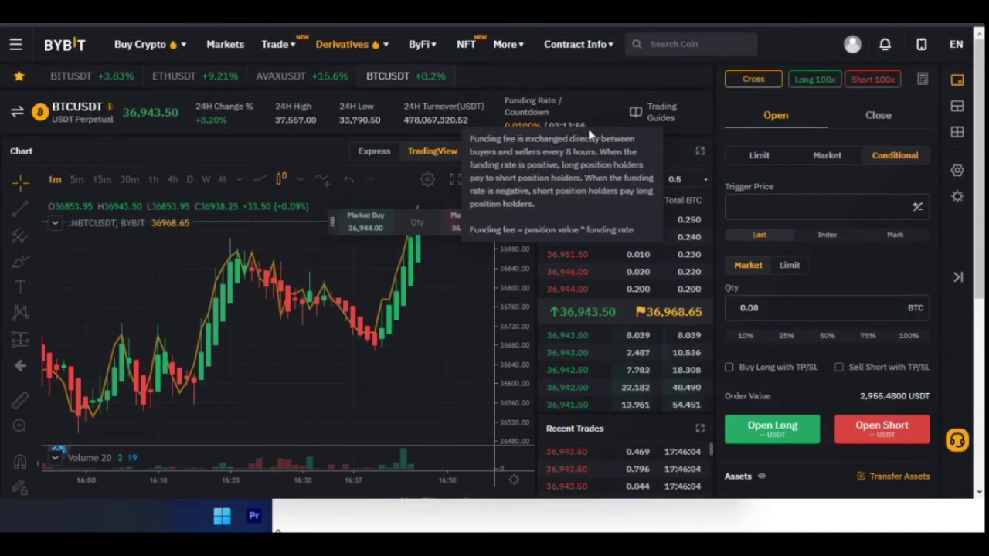
{"action": "scroll", "coordinate": [879, 389], "scroll_direction": "down", "scroll_amount": 3}
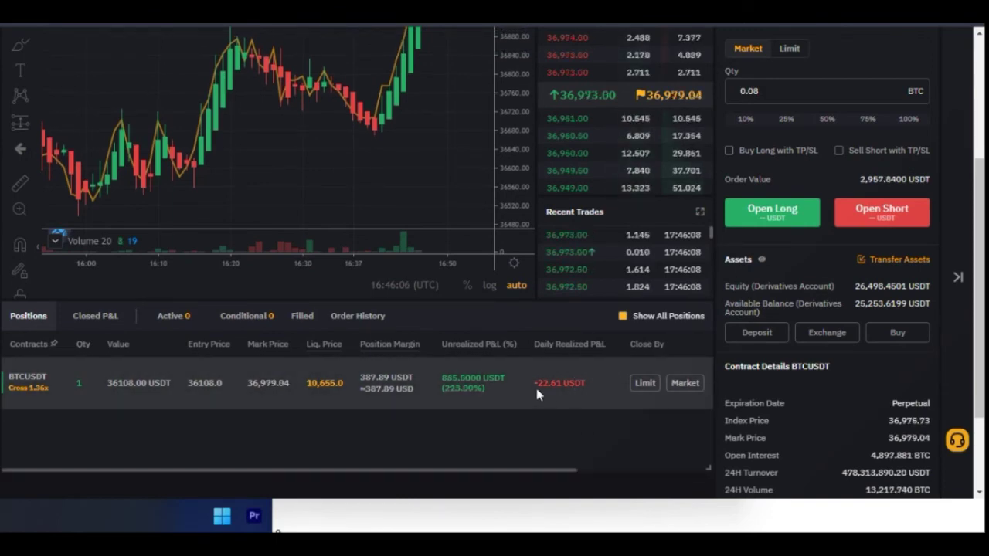
{"action": "mouse_move", "coordinate": [464, 388]}
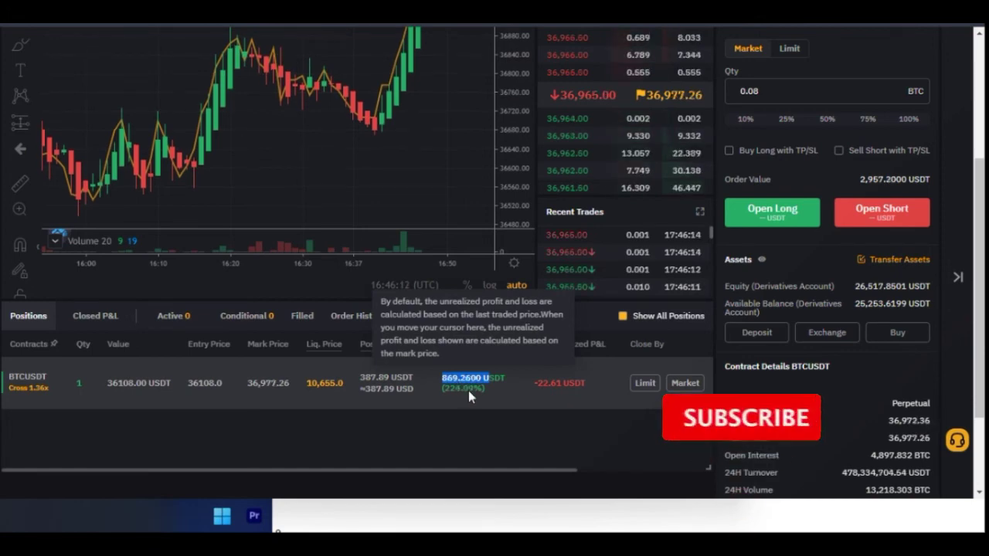
Add TP/SL to the BTCUSDT position with take profit at 37730.5 and the 10% stop-loss preset, and confirm.
{"action": "left_click_drag", "start_coordinate": [490, 470], "coordinate": [665, 470]}
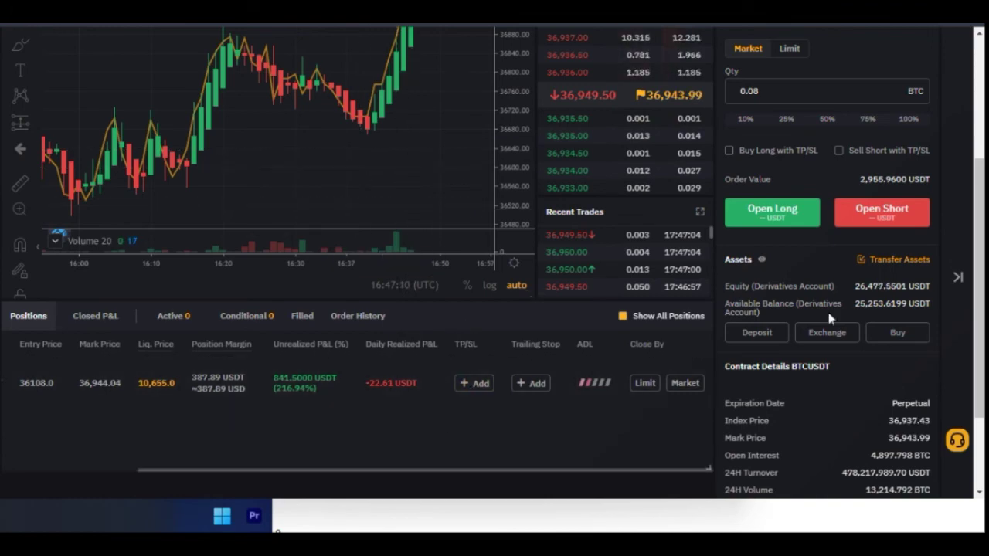
{"action": "scroll", "coordinate": [848, 327], "scroll_direction": "up", "scroll_amount": 1}
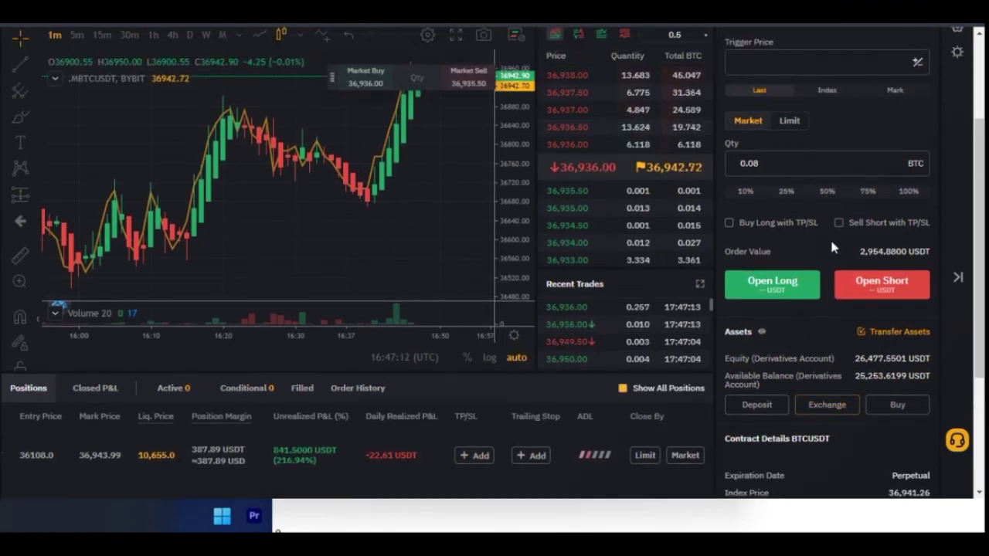
{"action": "scroll", "coordinate": [833, 246], "scroll_direction": "down", "scroll_amount": 2}
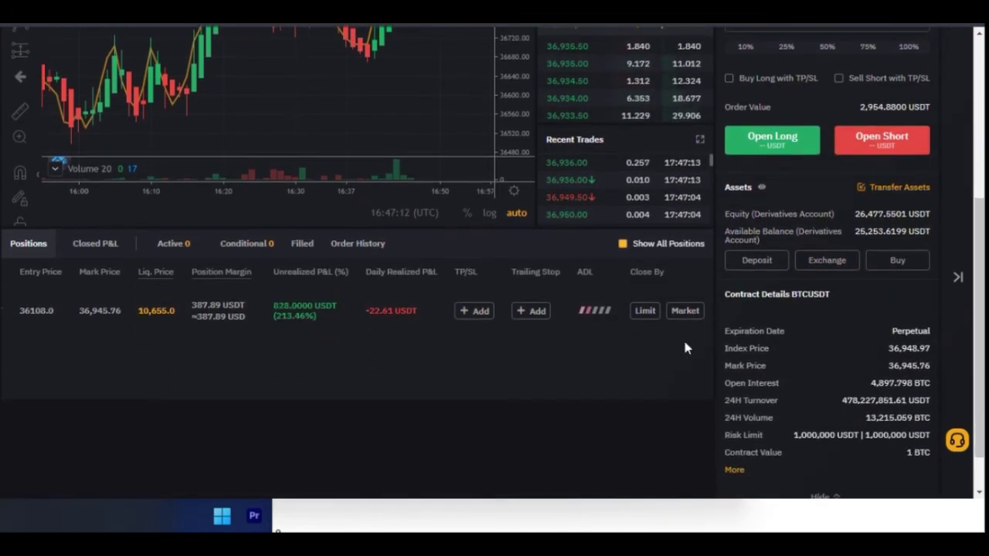
{"action": "left_click", "coordinate": [470, 310]}
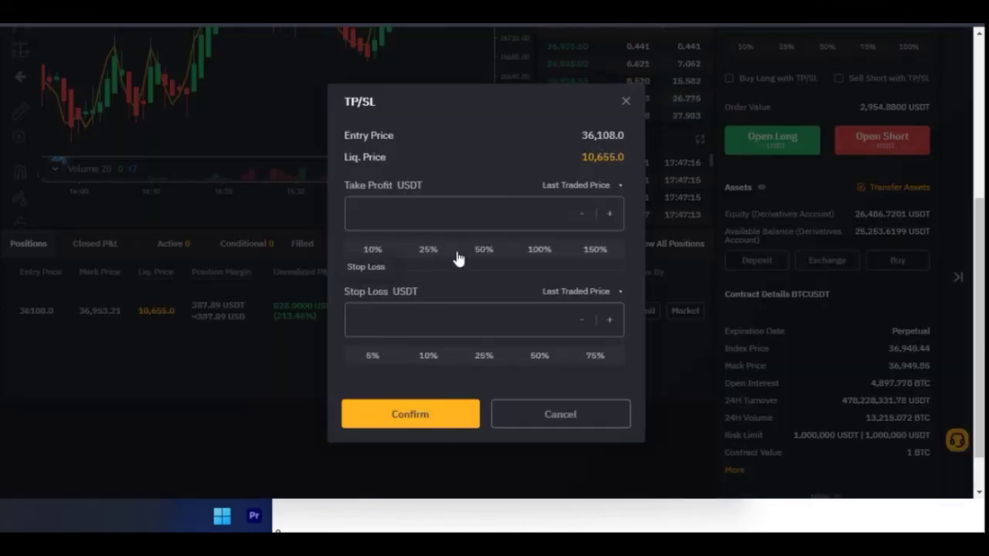
{"action": "left_click", "coordinate": [595, 251]}
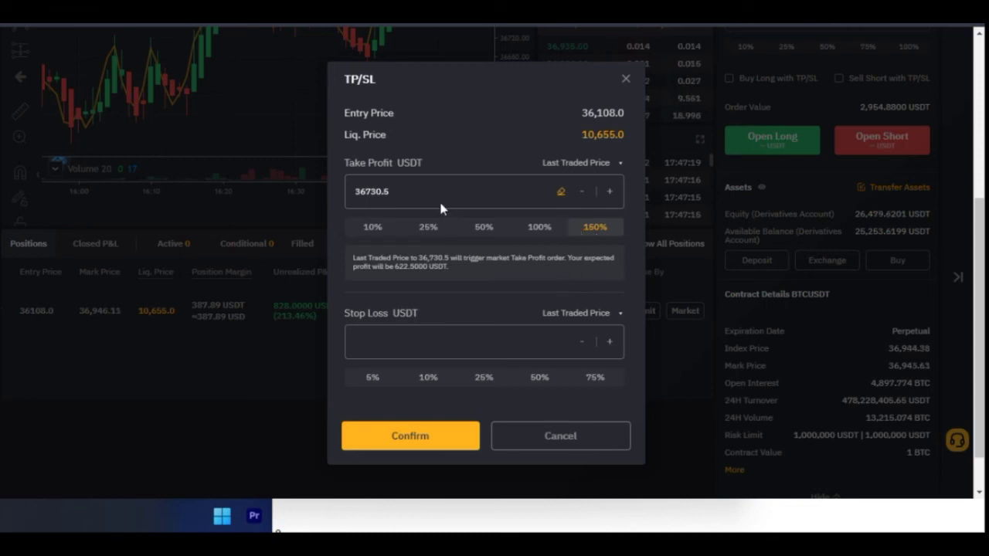
{"action": "key", "text": "BackSpace"}
{"action": "type", "text": "7"}
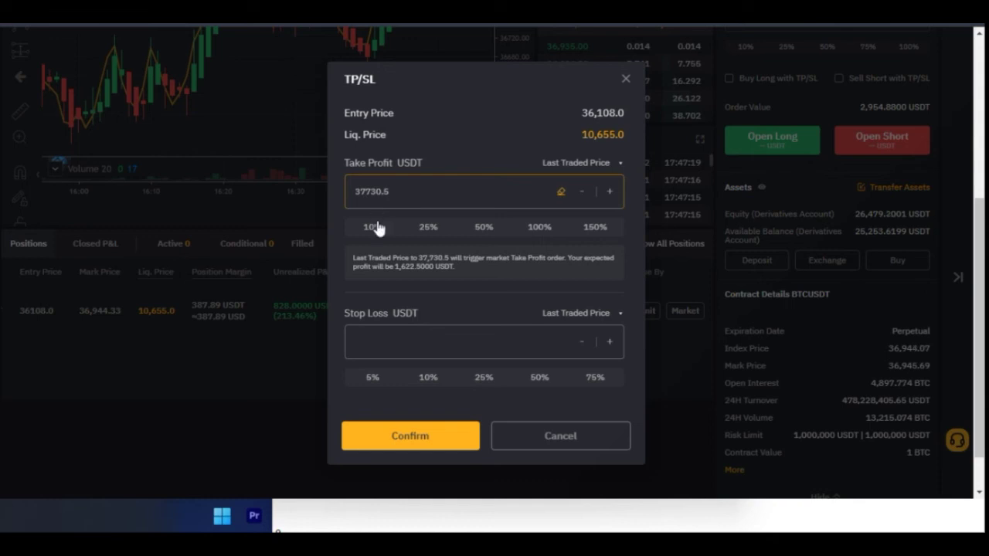
{"action": "left_click", "coordinate": [422, 380]}
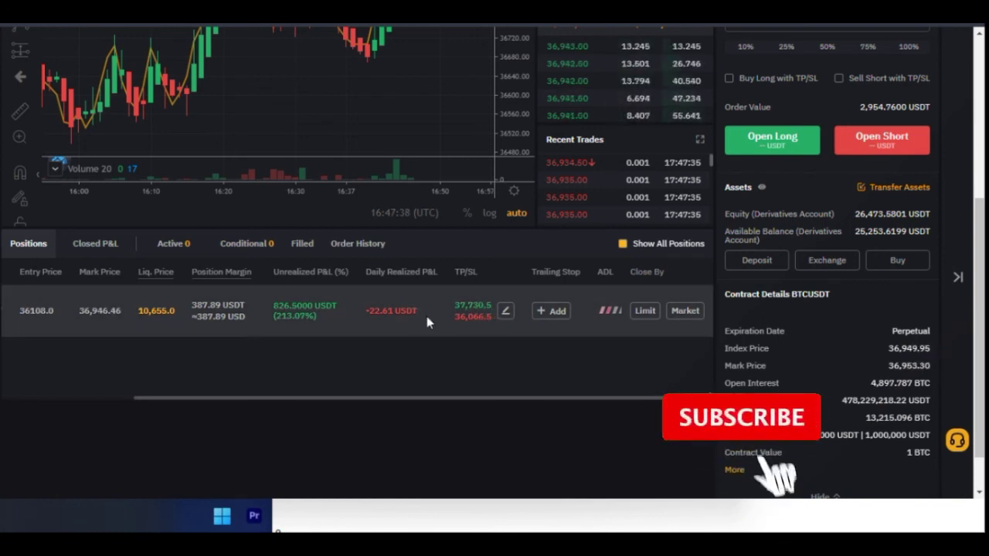
{"action": "scroll", "coordinate": [534, 375], "scroll_direction": "up", "scroll_amount": 1}
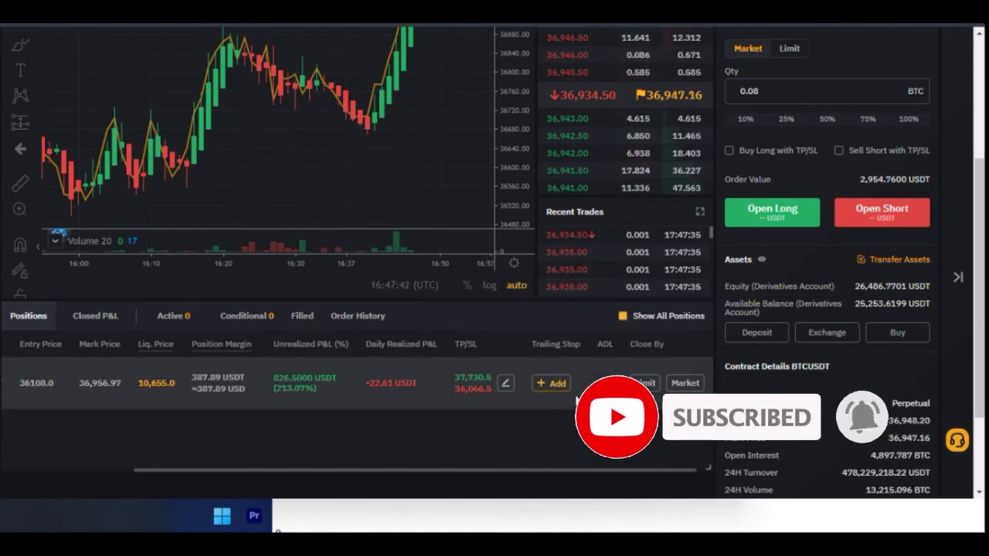
{"action": "scroll", "coordinate": [905, 287], "scroll_direction": "up", "scroll_amount": 2}
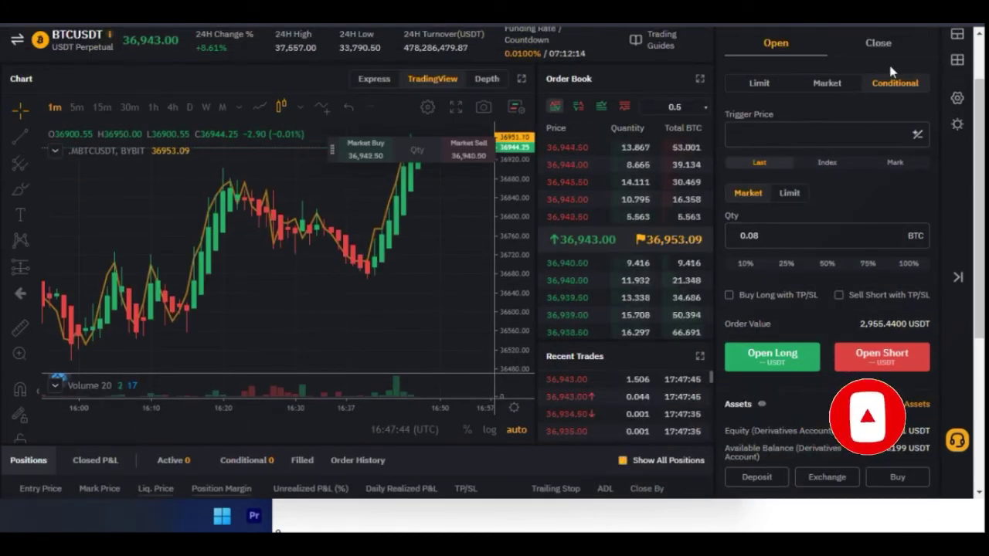
{"action": "scroll", "coordinate": [894, 280], "scroll_direction": "down", "scroll_amount": 2}
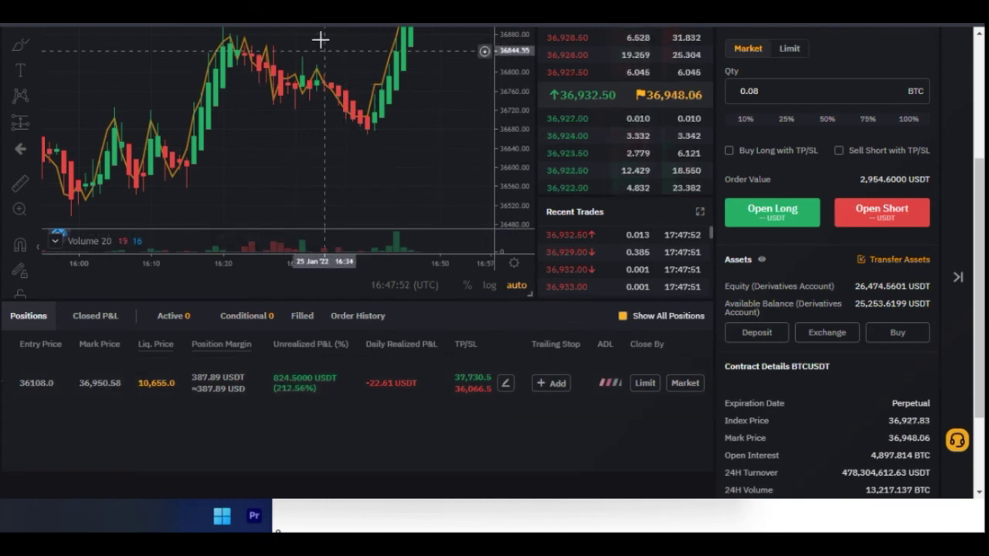
{"action": "key", "text": "ctrl+Tab"}
{"action": "scroll", "coordinate": [531, 232], "scroll_direction": "down", "scroll_amount": 3}
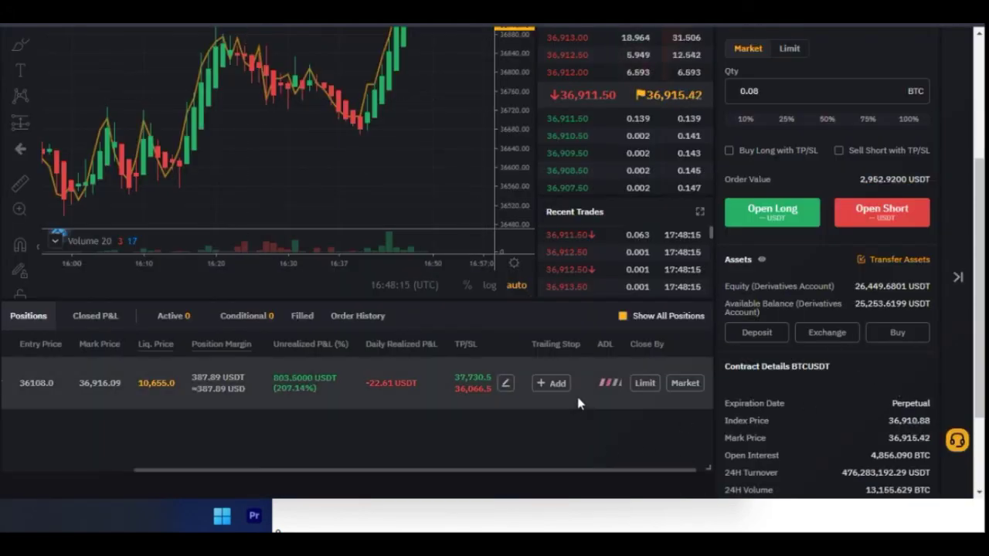
Try a trailing stop with price retracements of 3 and 20 on the BTCUSDT position and close it without confirming.
{"action": "left_click", "coordinate": [554, 383]}
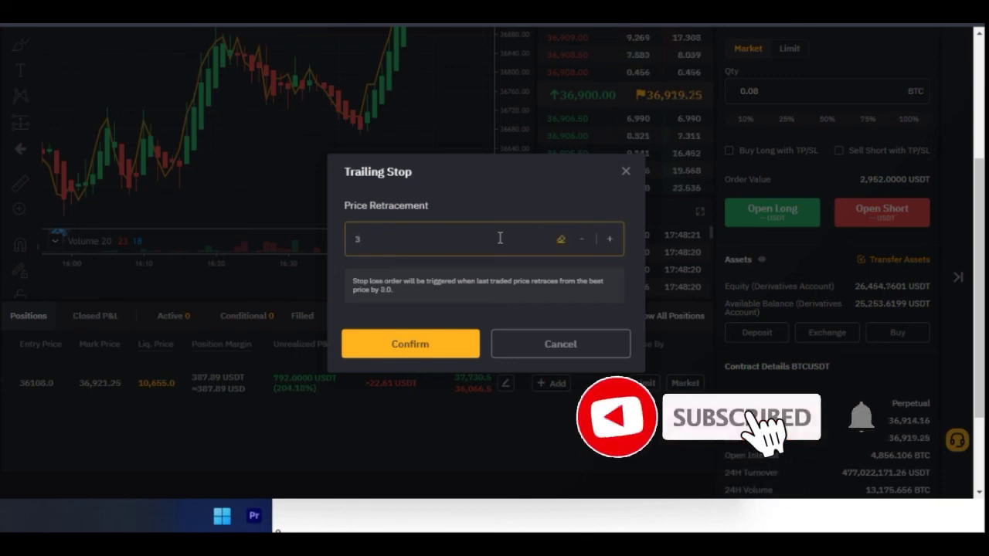
{"action": "type", "text": "20"}
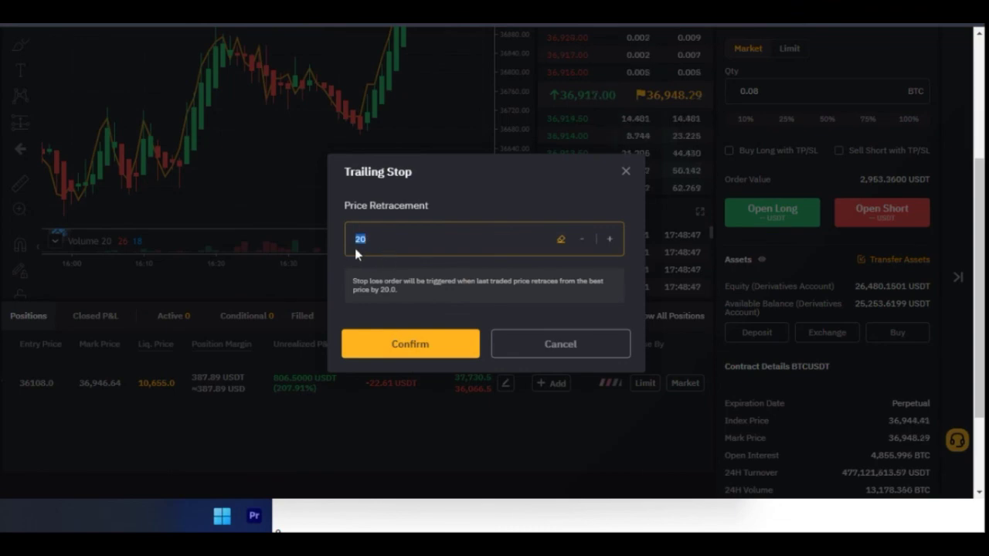
{"action": "left_click", "coordinate": [626, 173]}
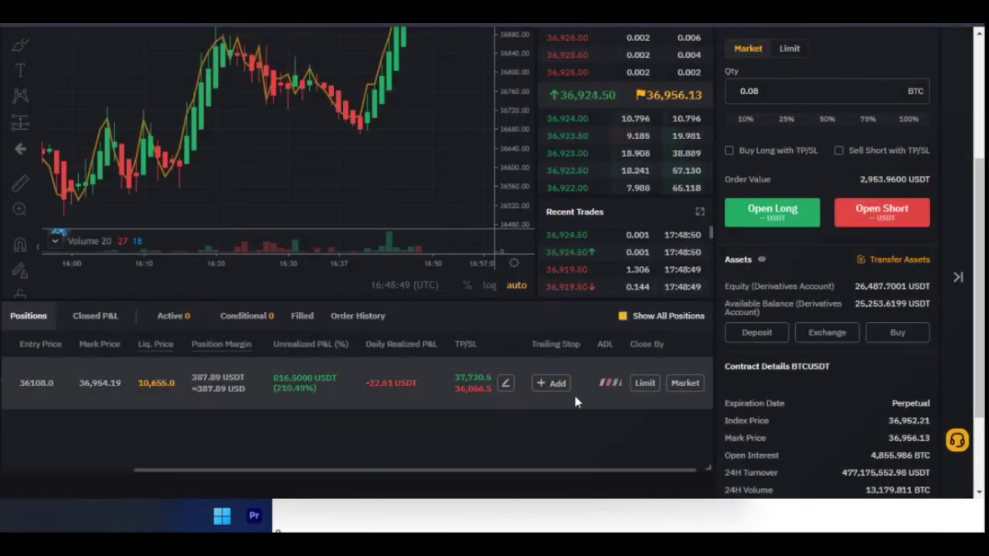
Bring the positions table back to its first columns and return to the price chart.
{"action": "mouse_move", "coordinate": [613, 474]}
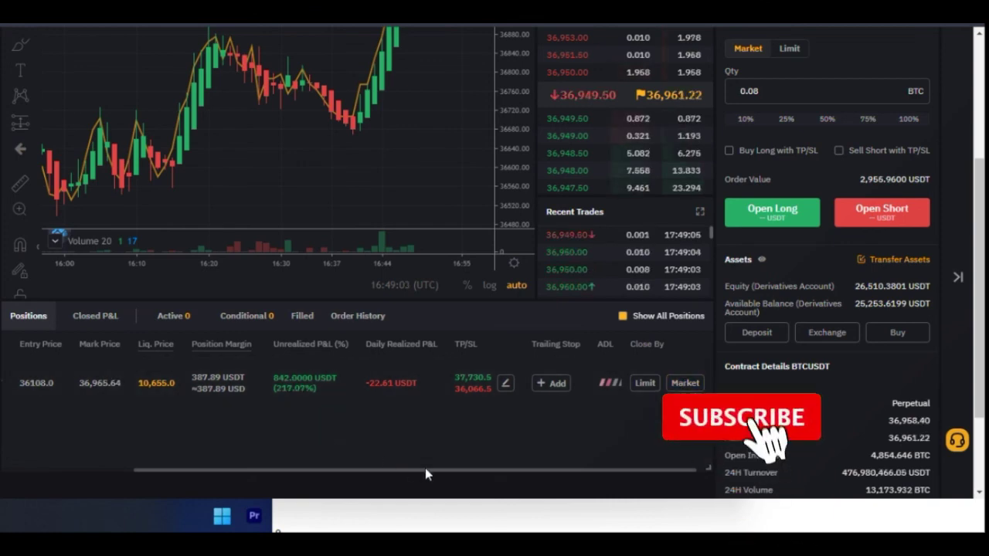
{"action": "left_click_drag", "start_coordinate": [377, 468], "coordinate": [165, 425]}
{"action": "scroll", "coordinate": [336, 101], "scroll_direction": "up", "scroll_amount": 3}
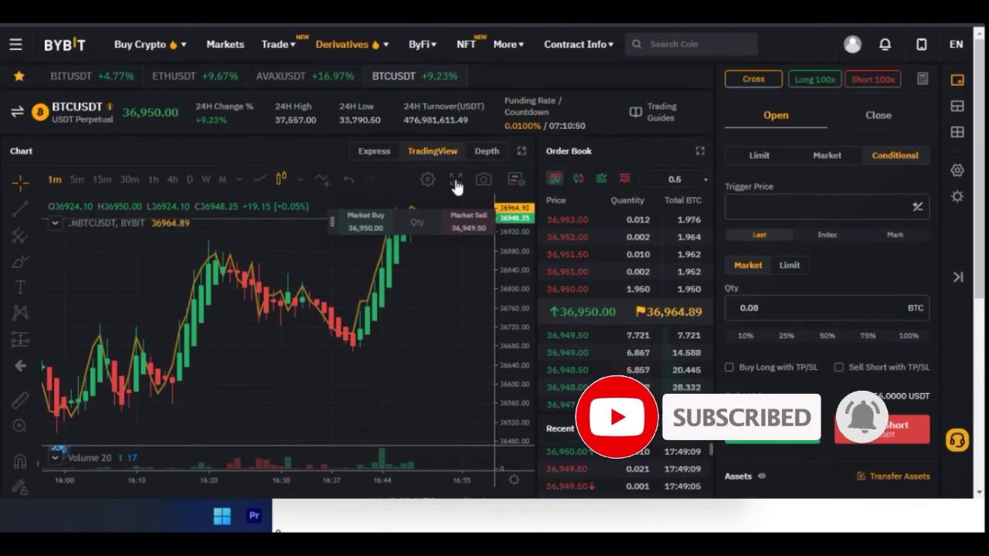